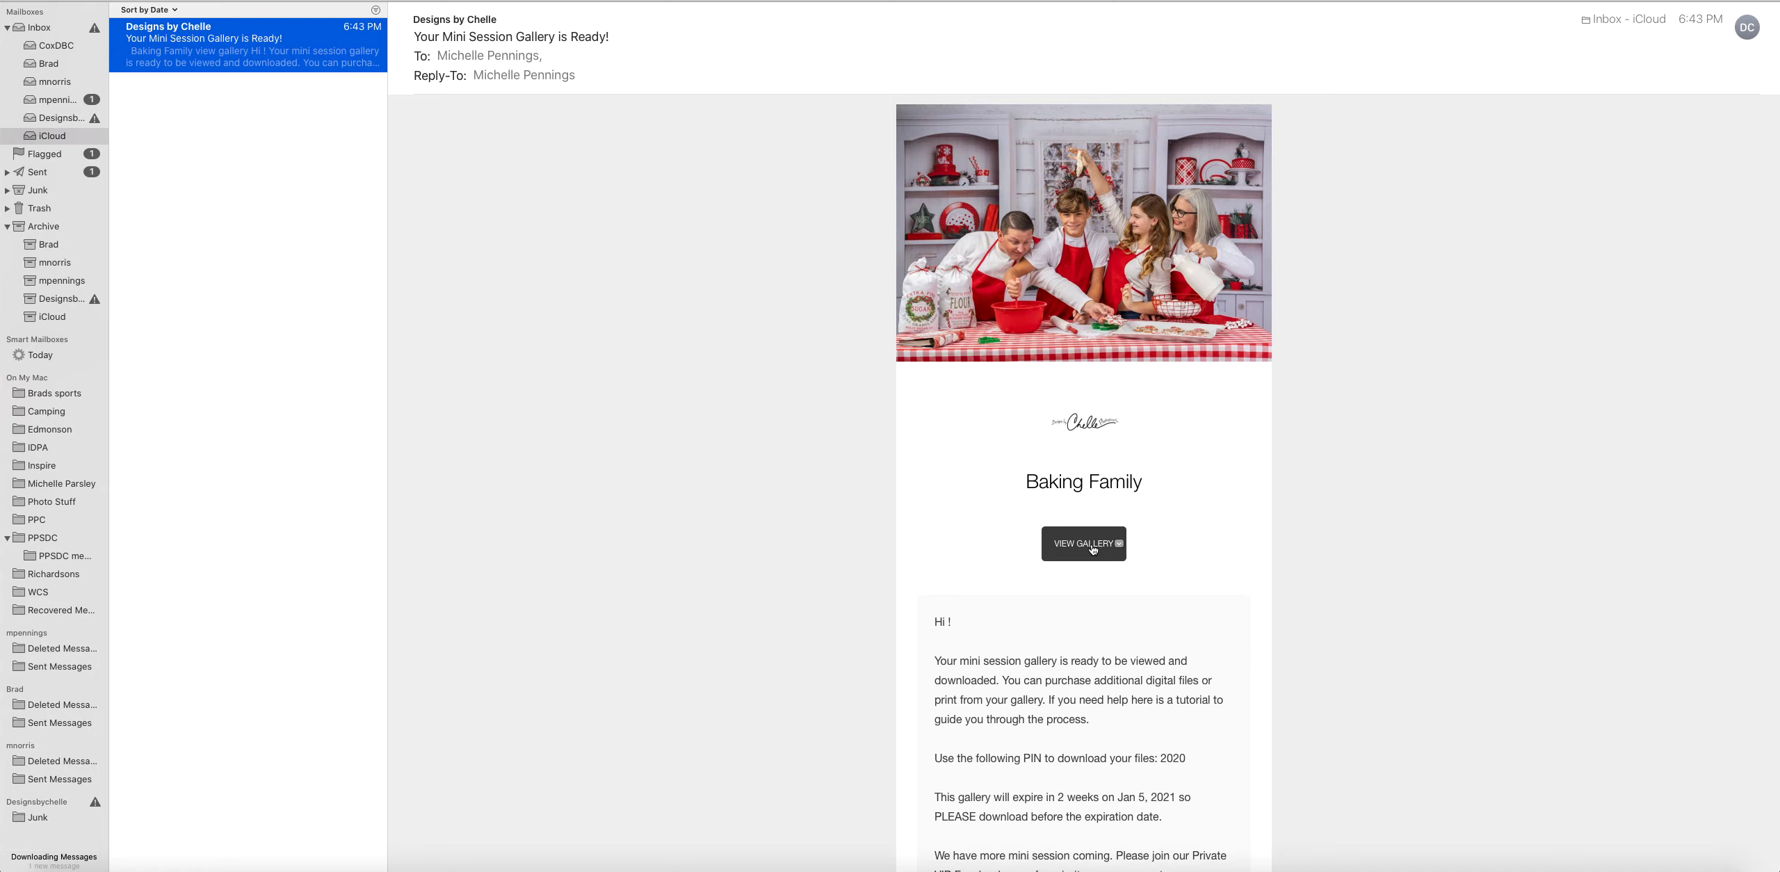
Step: Use the mini session email's VIEW GALLERY button to open the Baking Family gallery
left_click(1067, 546)
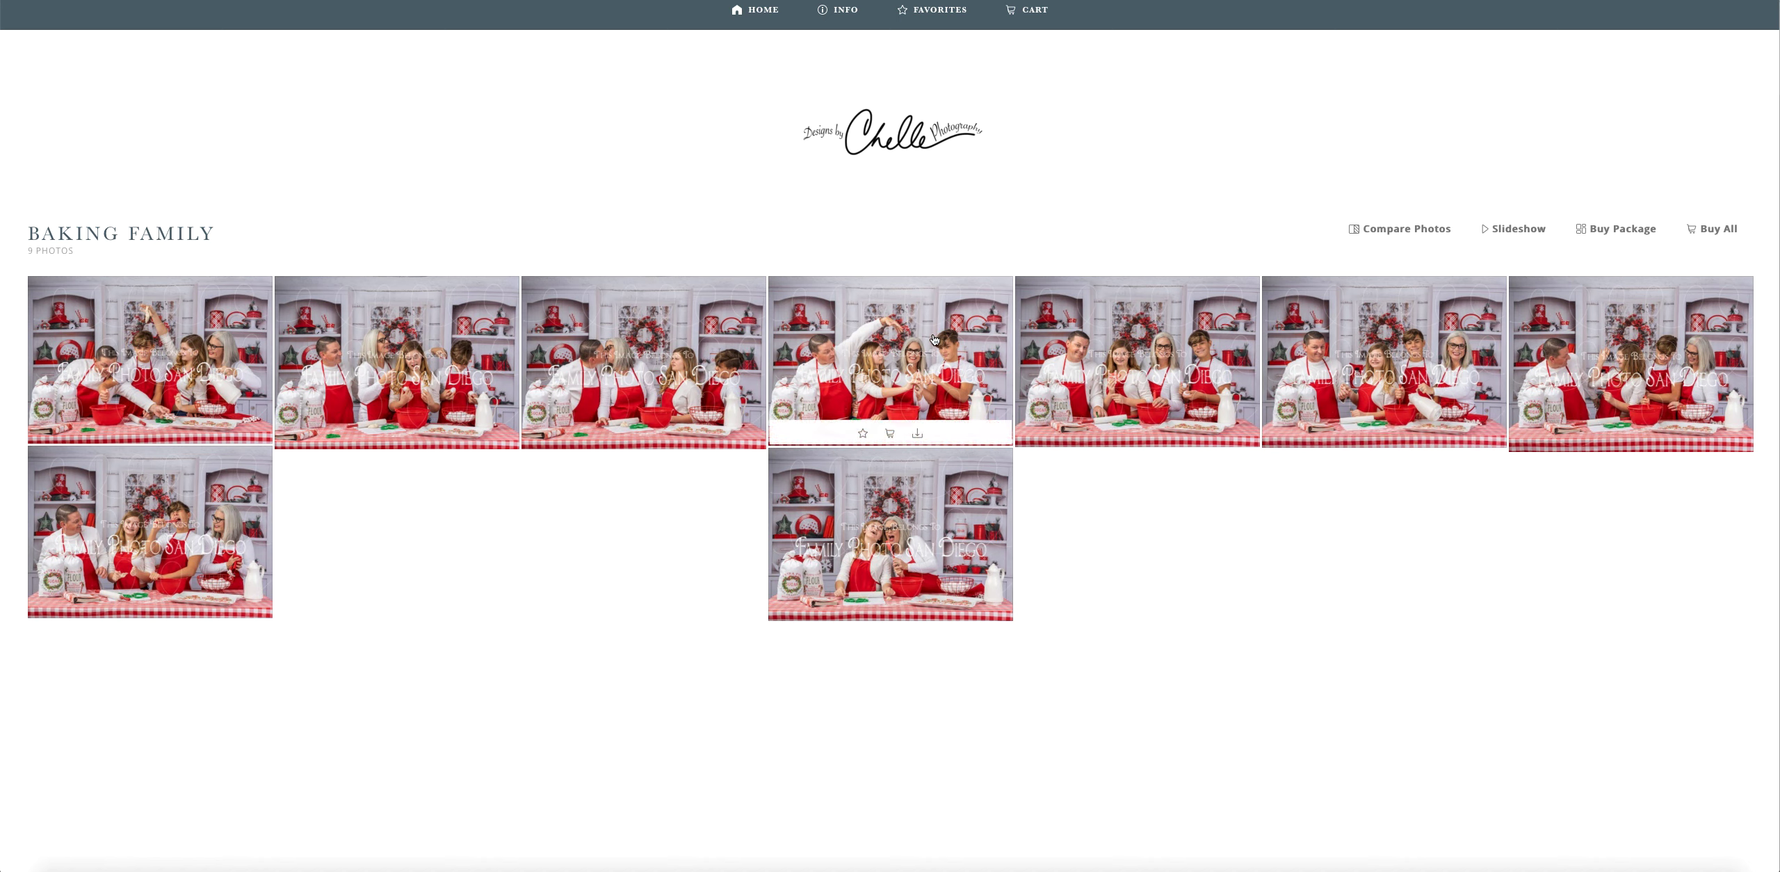
mouse_move(150, 359)
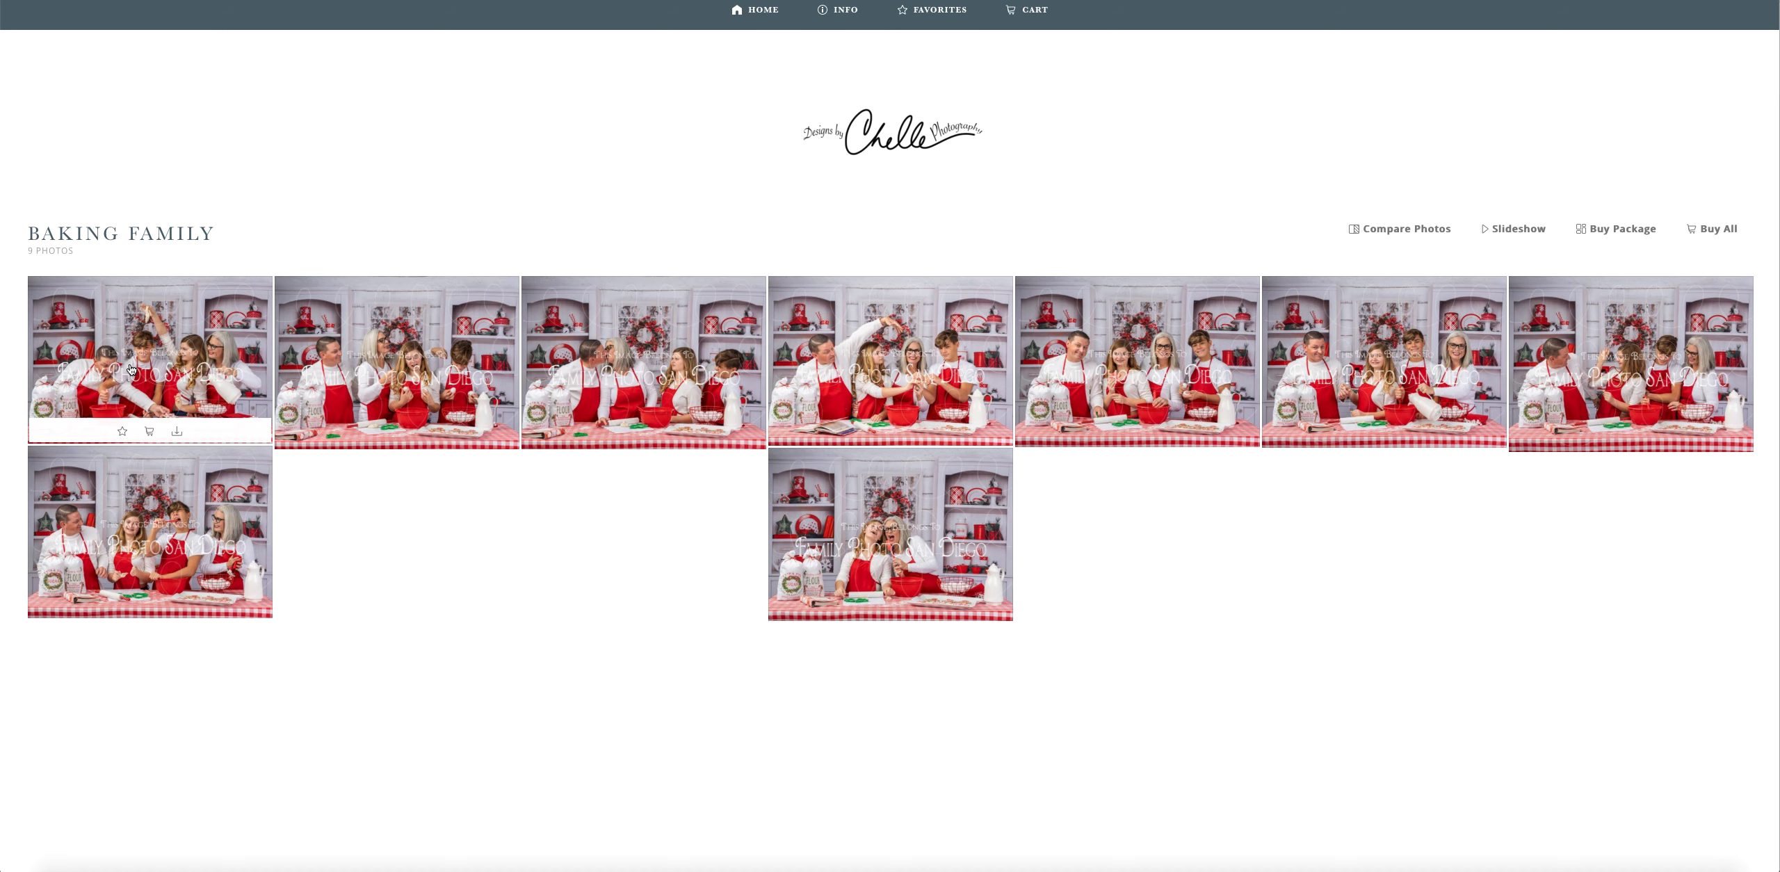
Step: Star the first Baking Family thumbnail so the favorites count shows one
left_click(123, 433)
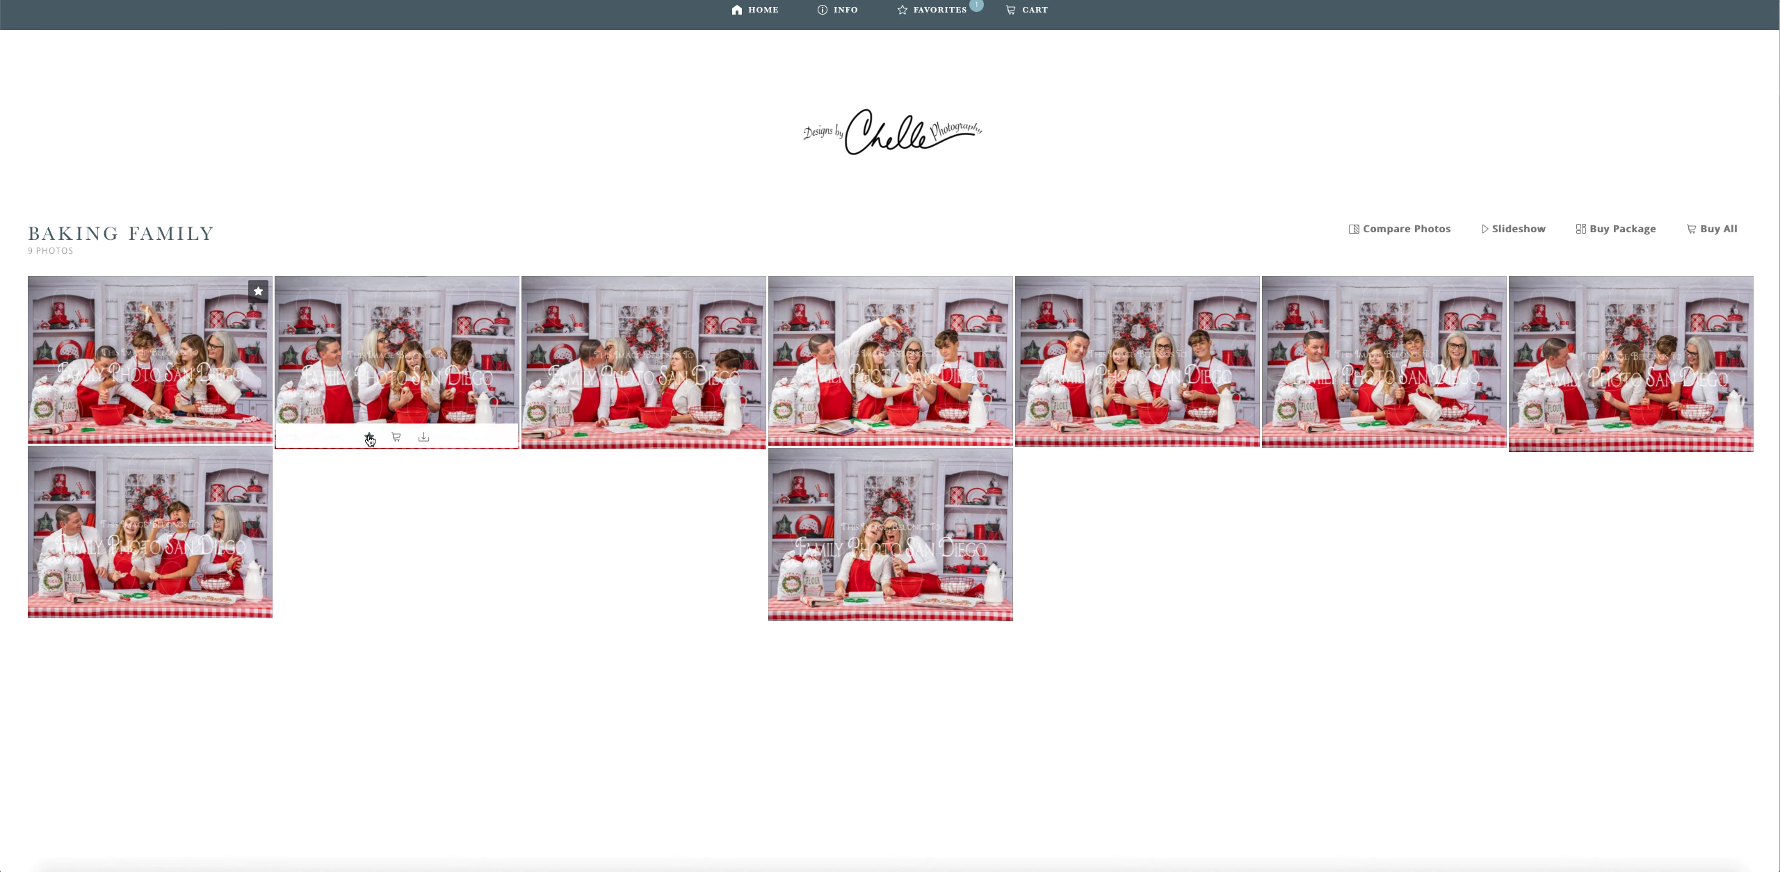
left_click(169, 348)
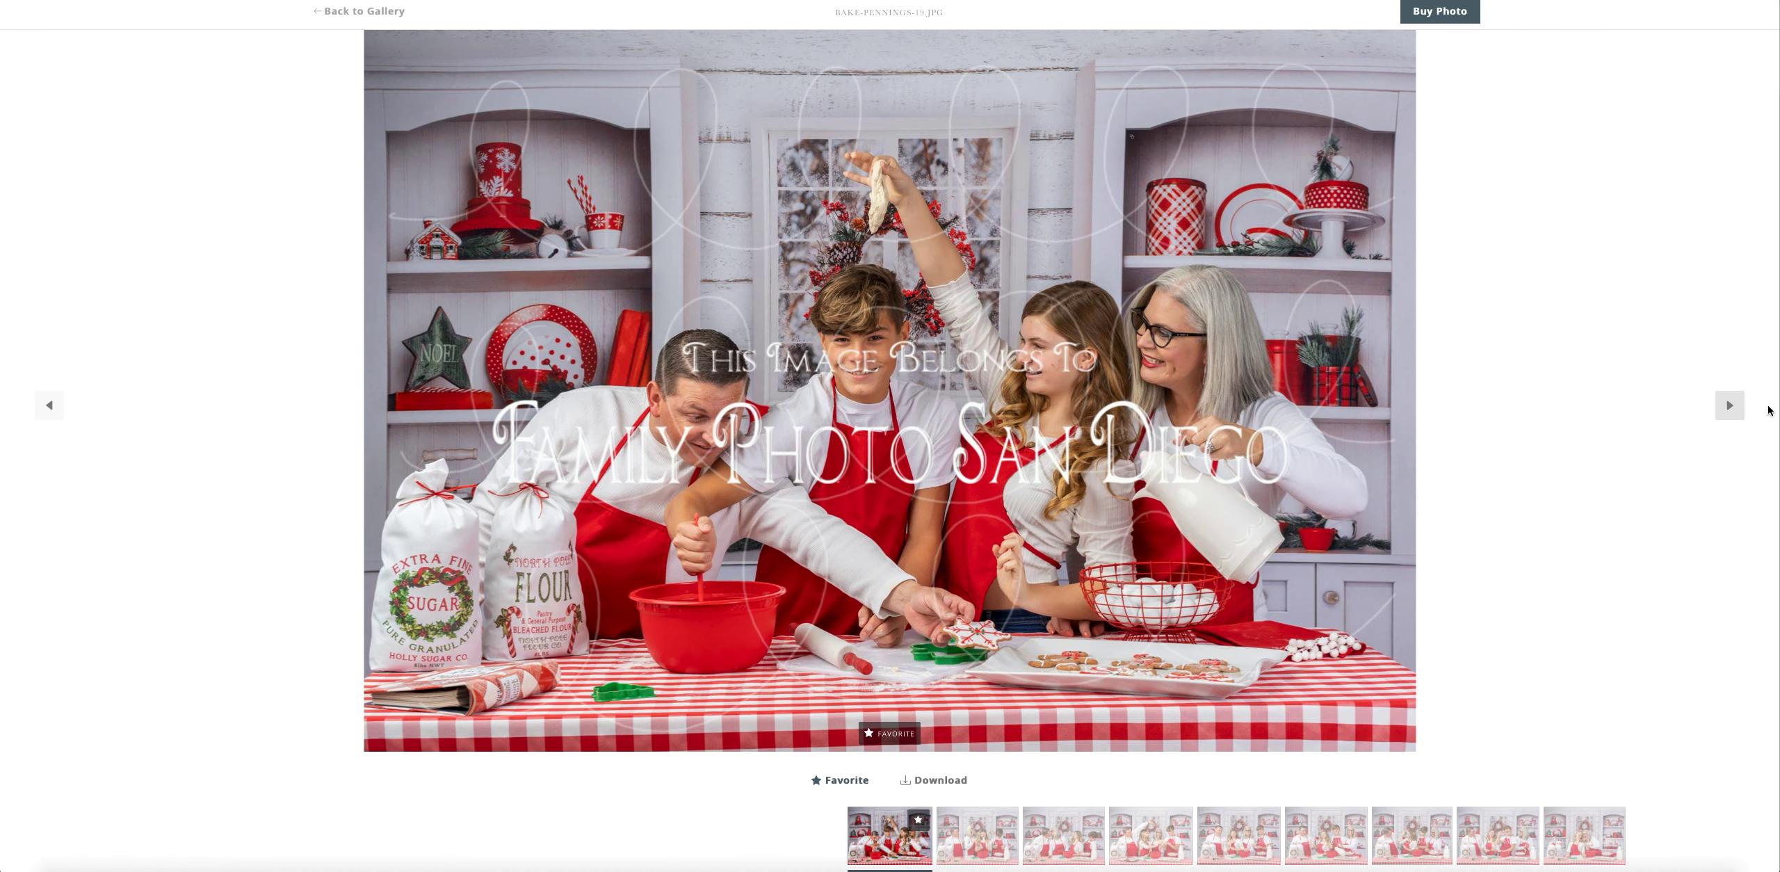
left_click(1730, 407)
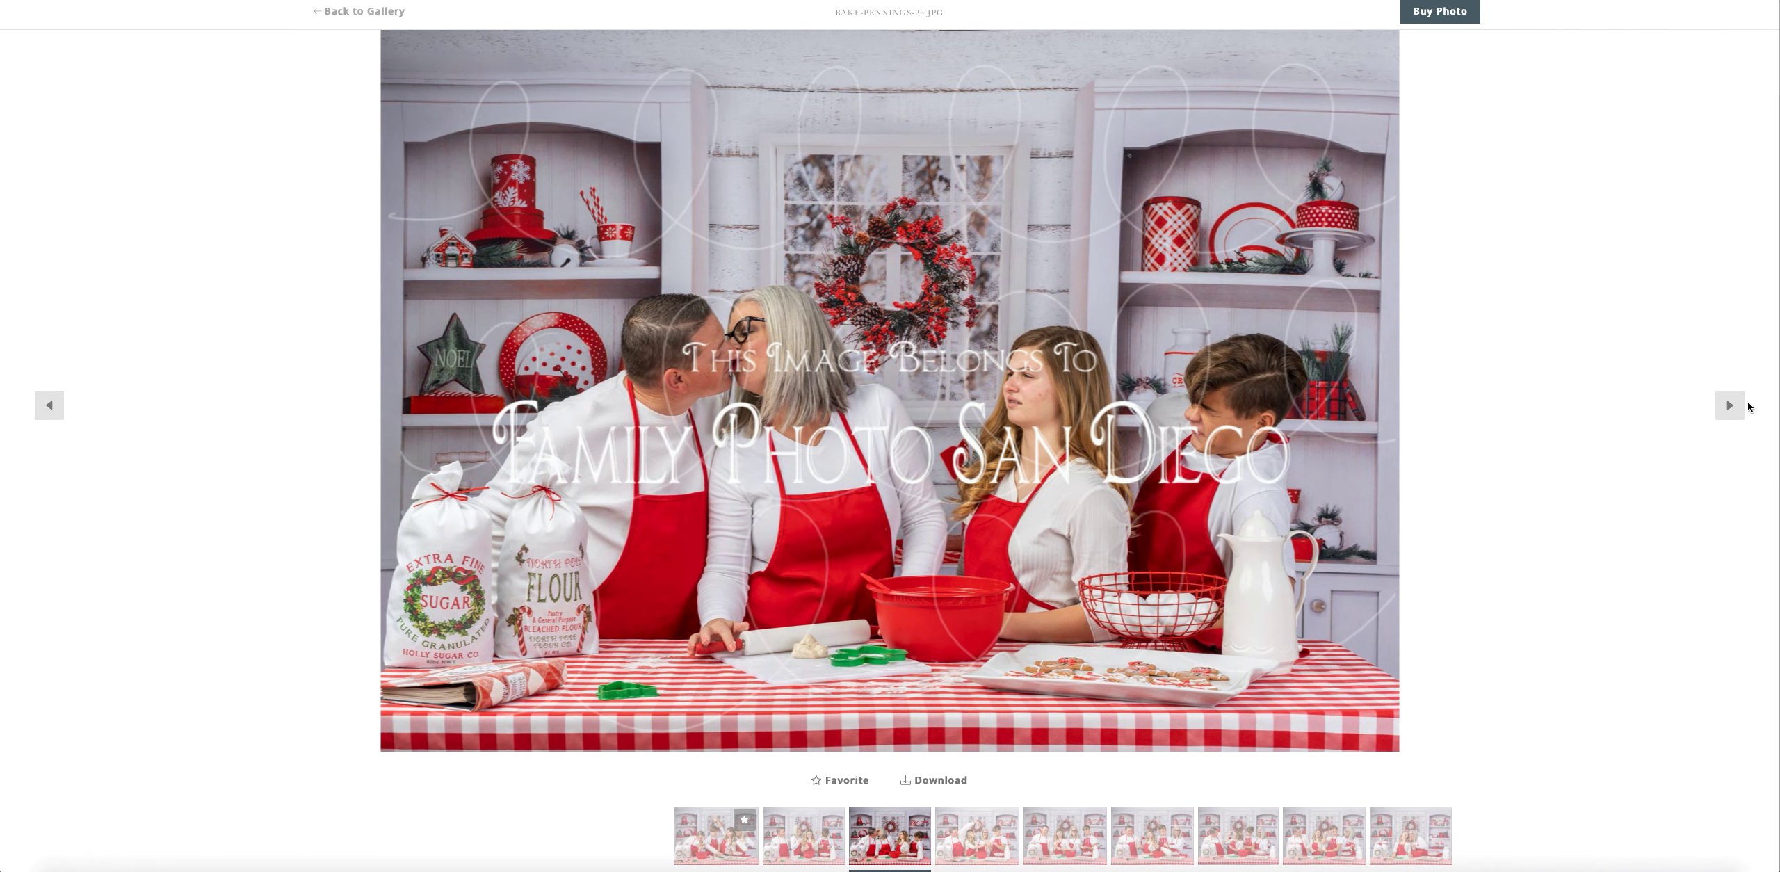
left_click(724, 844)
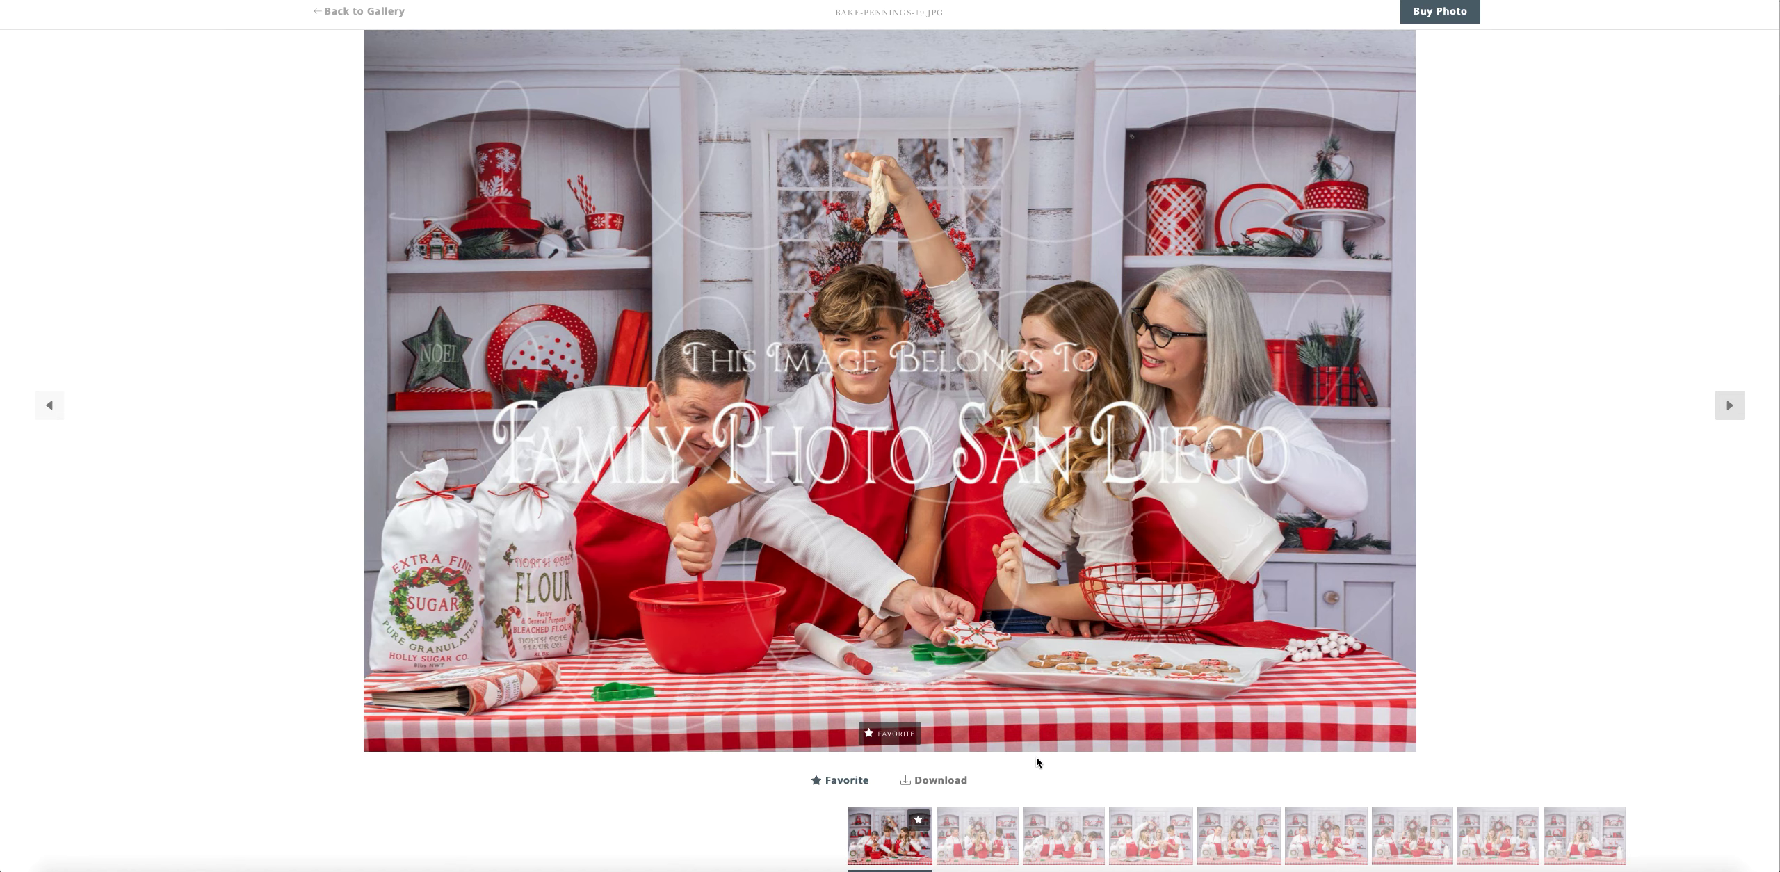
left_click(932, 783)
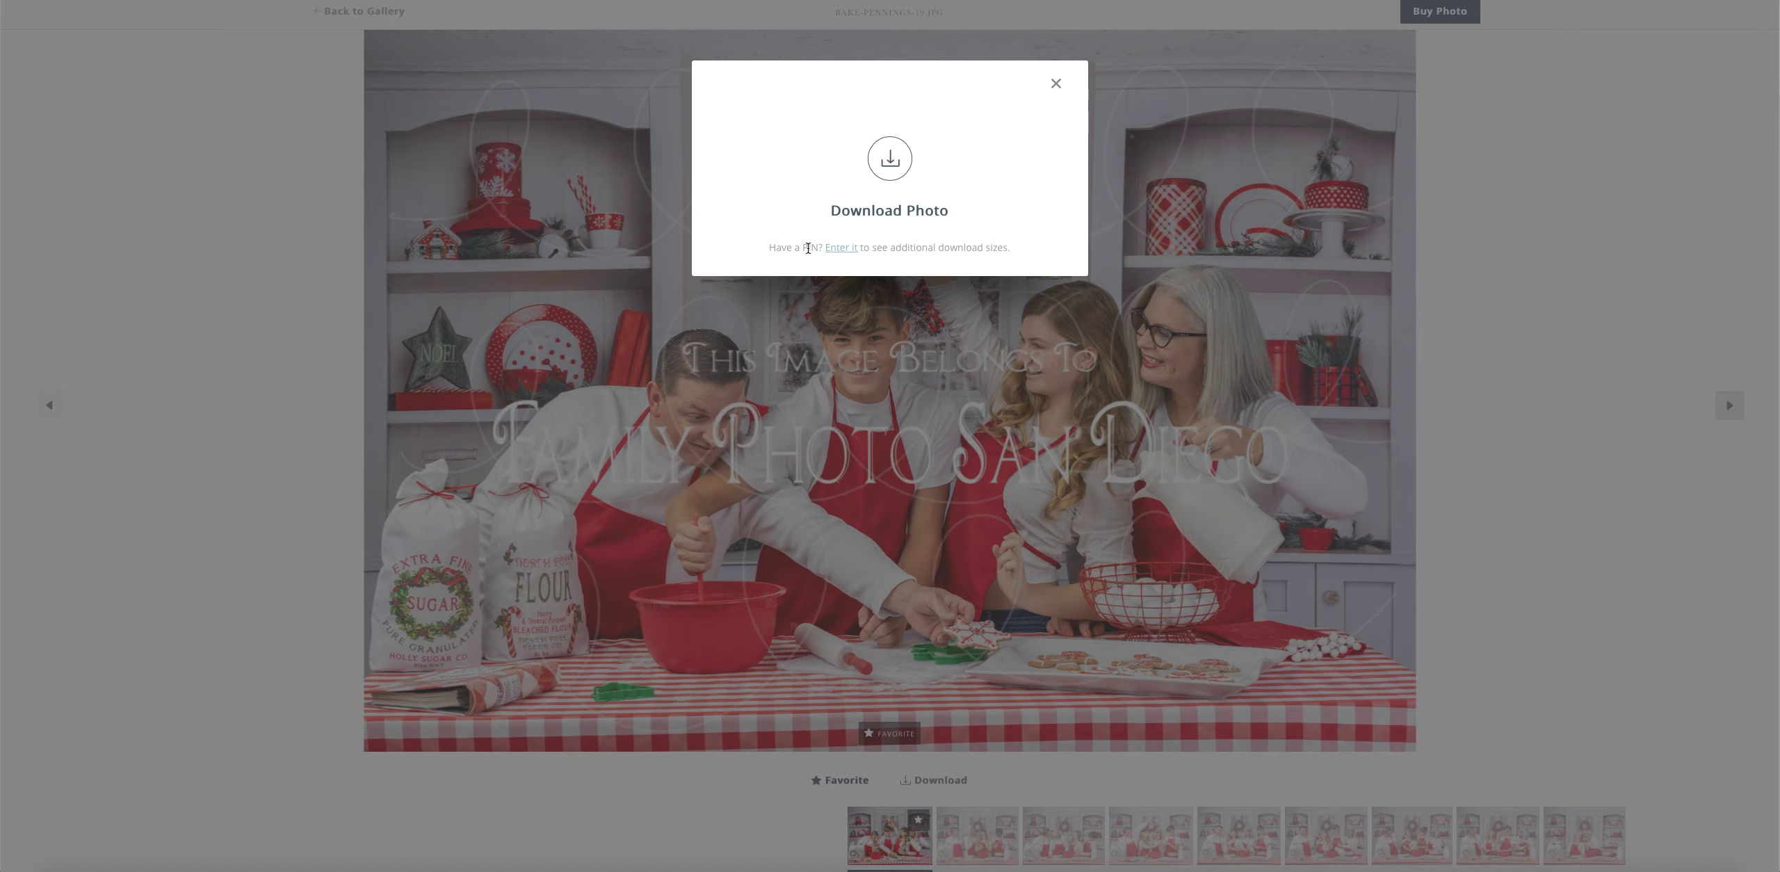
left_click(839, 250)
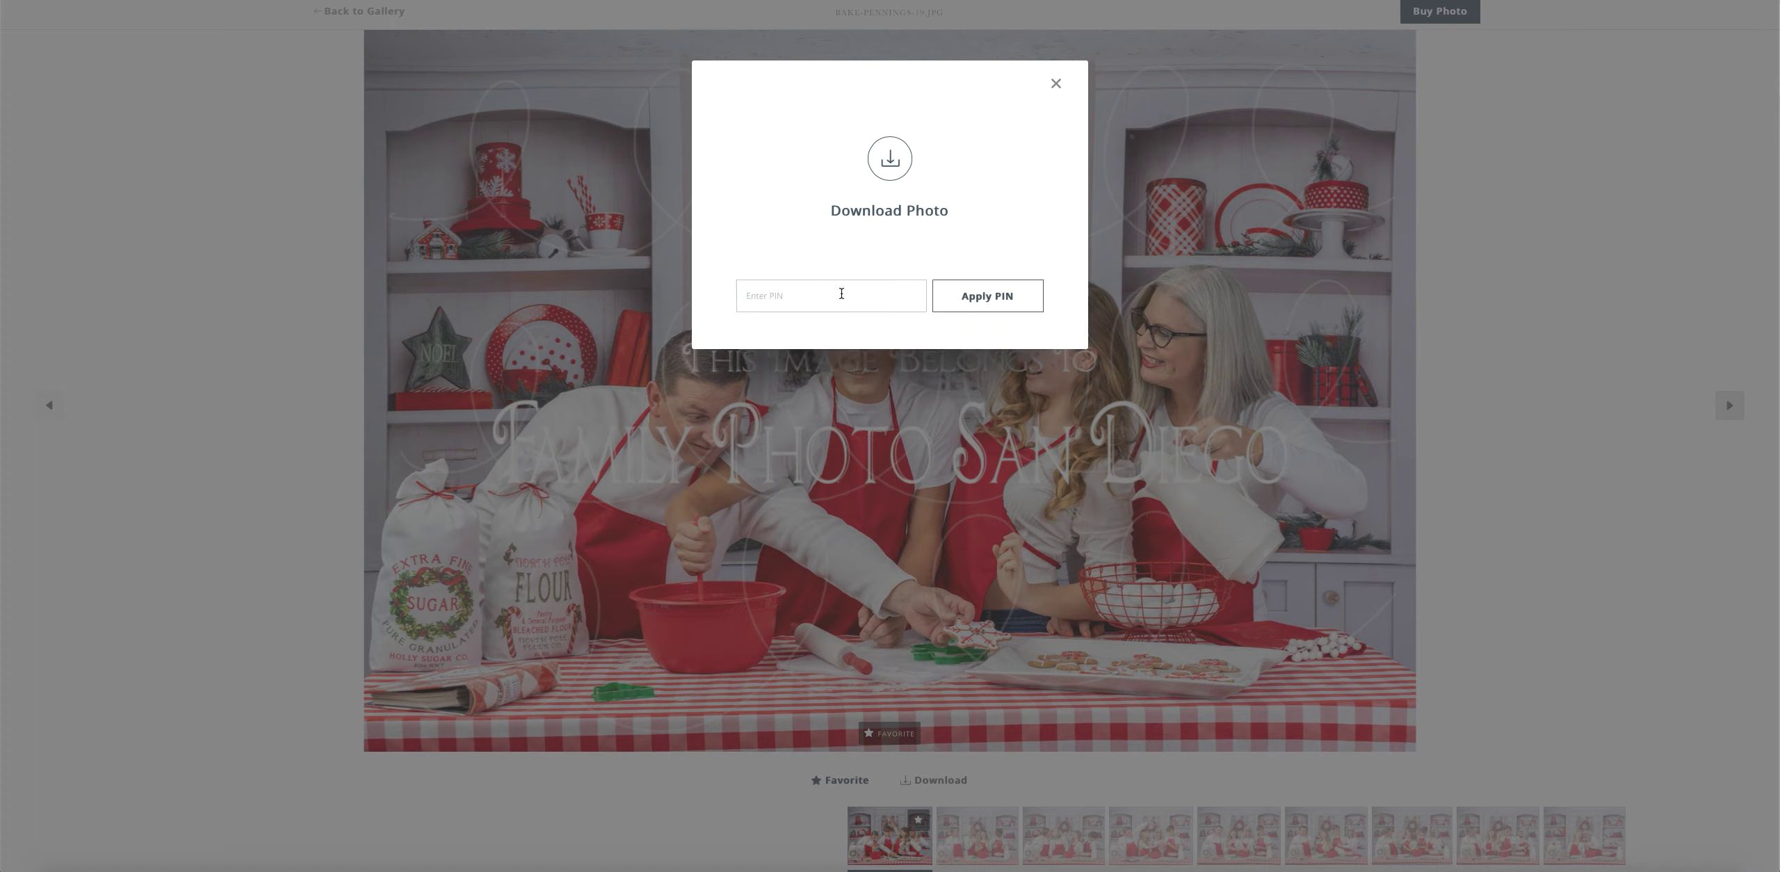
type("2020")
left_click(981, 298)
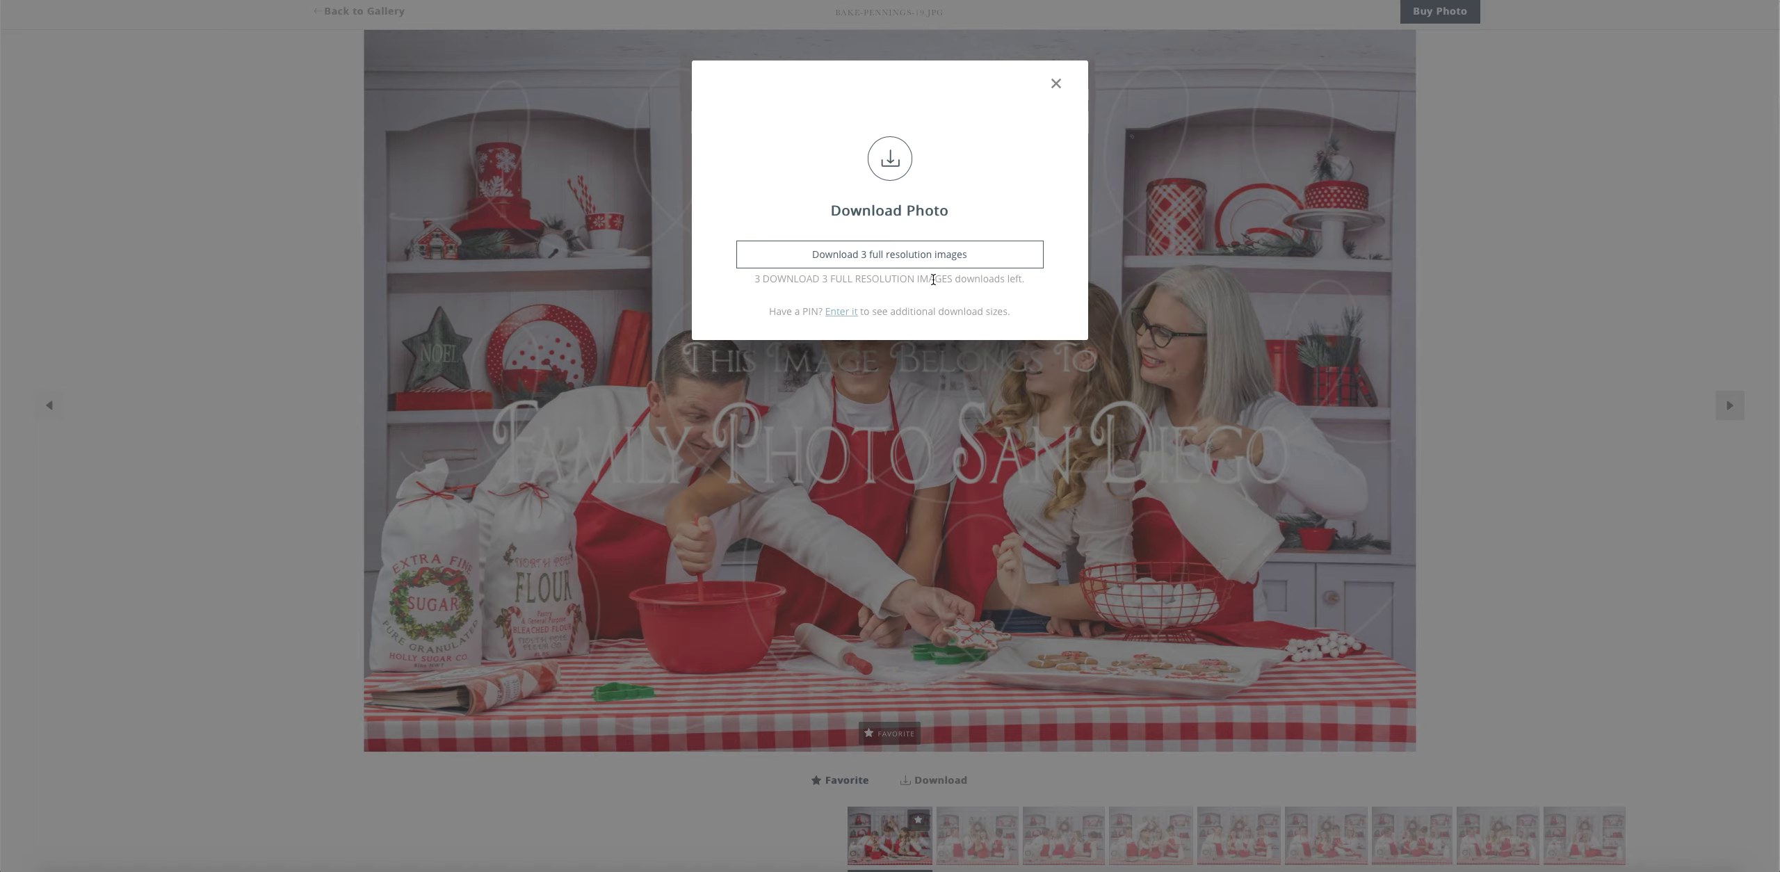
left_click(865, 263)
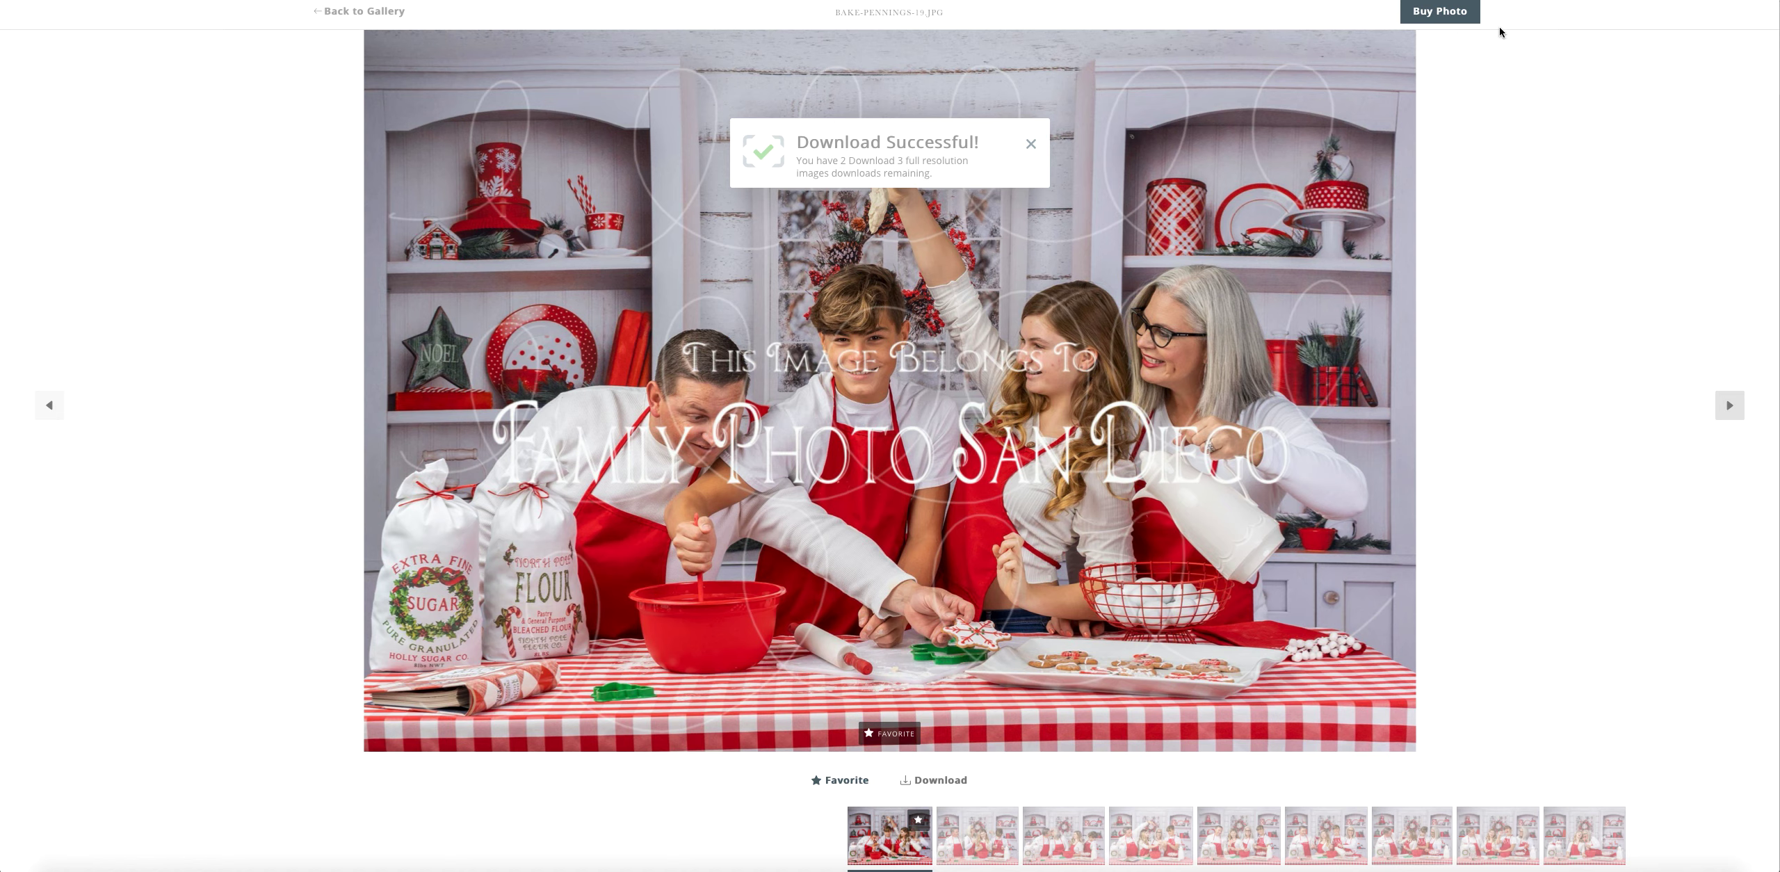
Step: Download the kissing-couple photo at full resolution
left_click(1031, 143)
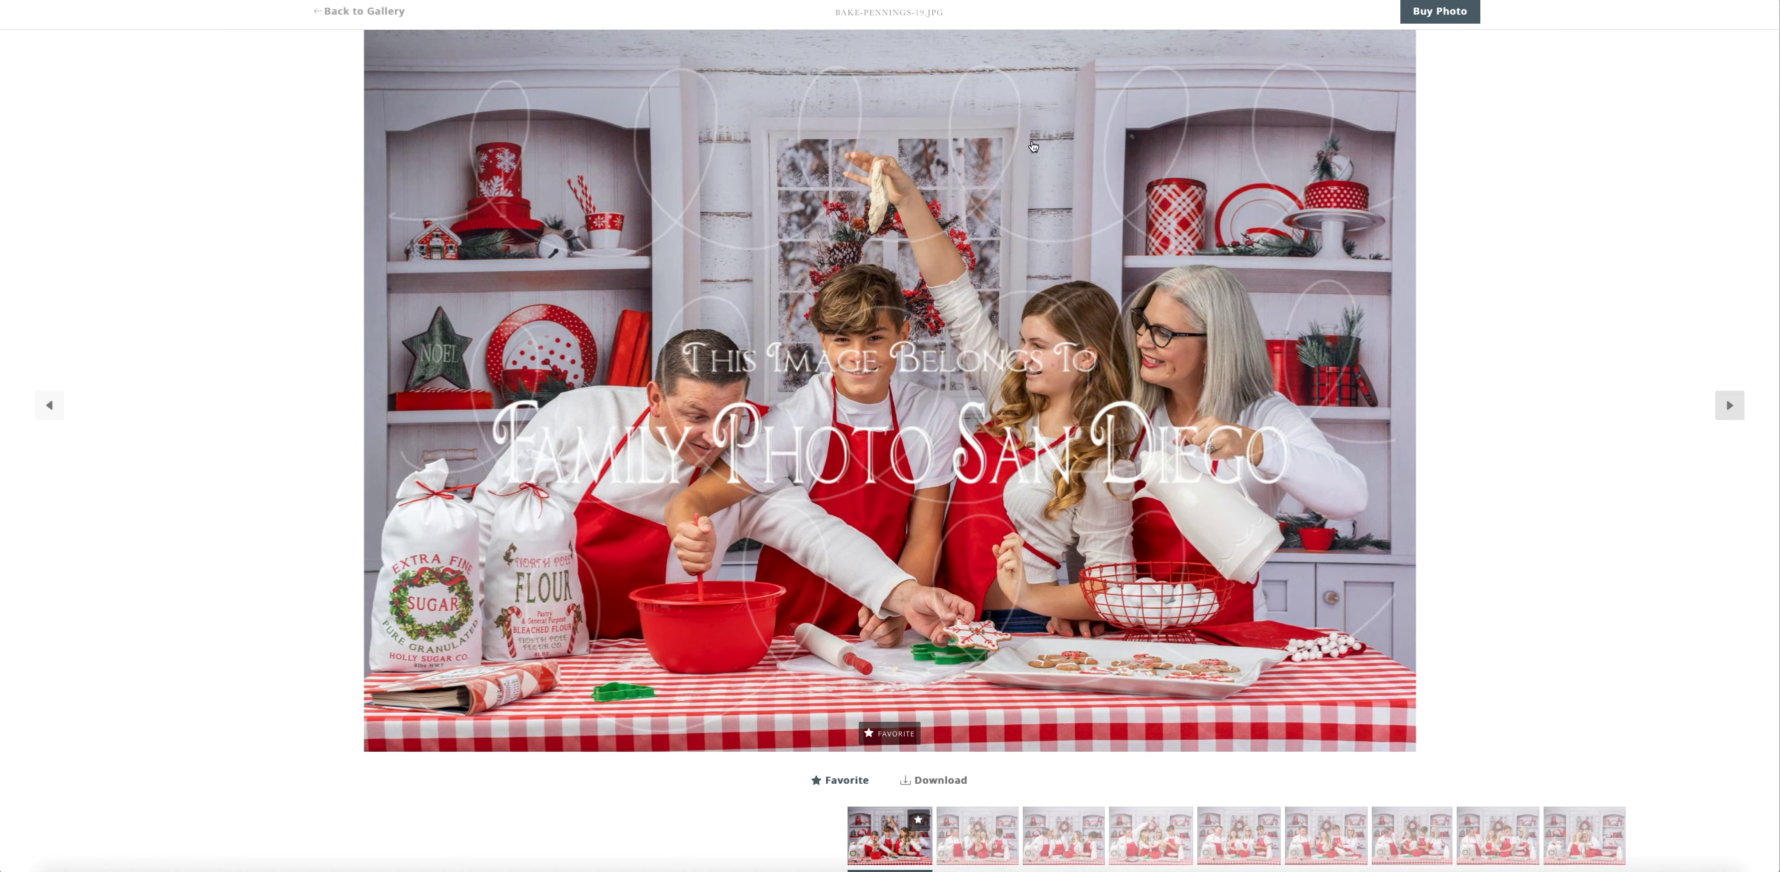
left_click(1041, 834)
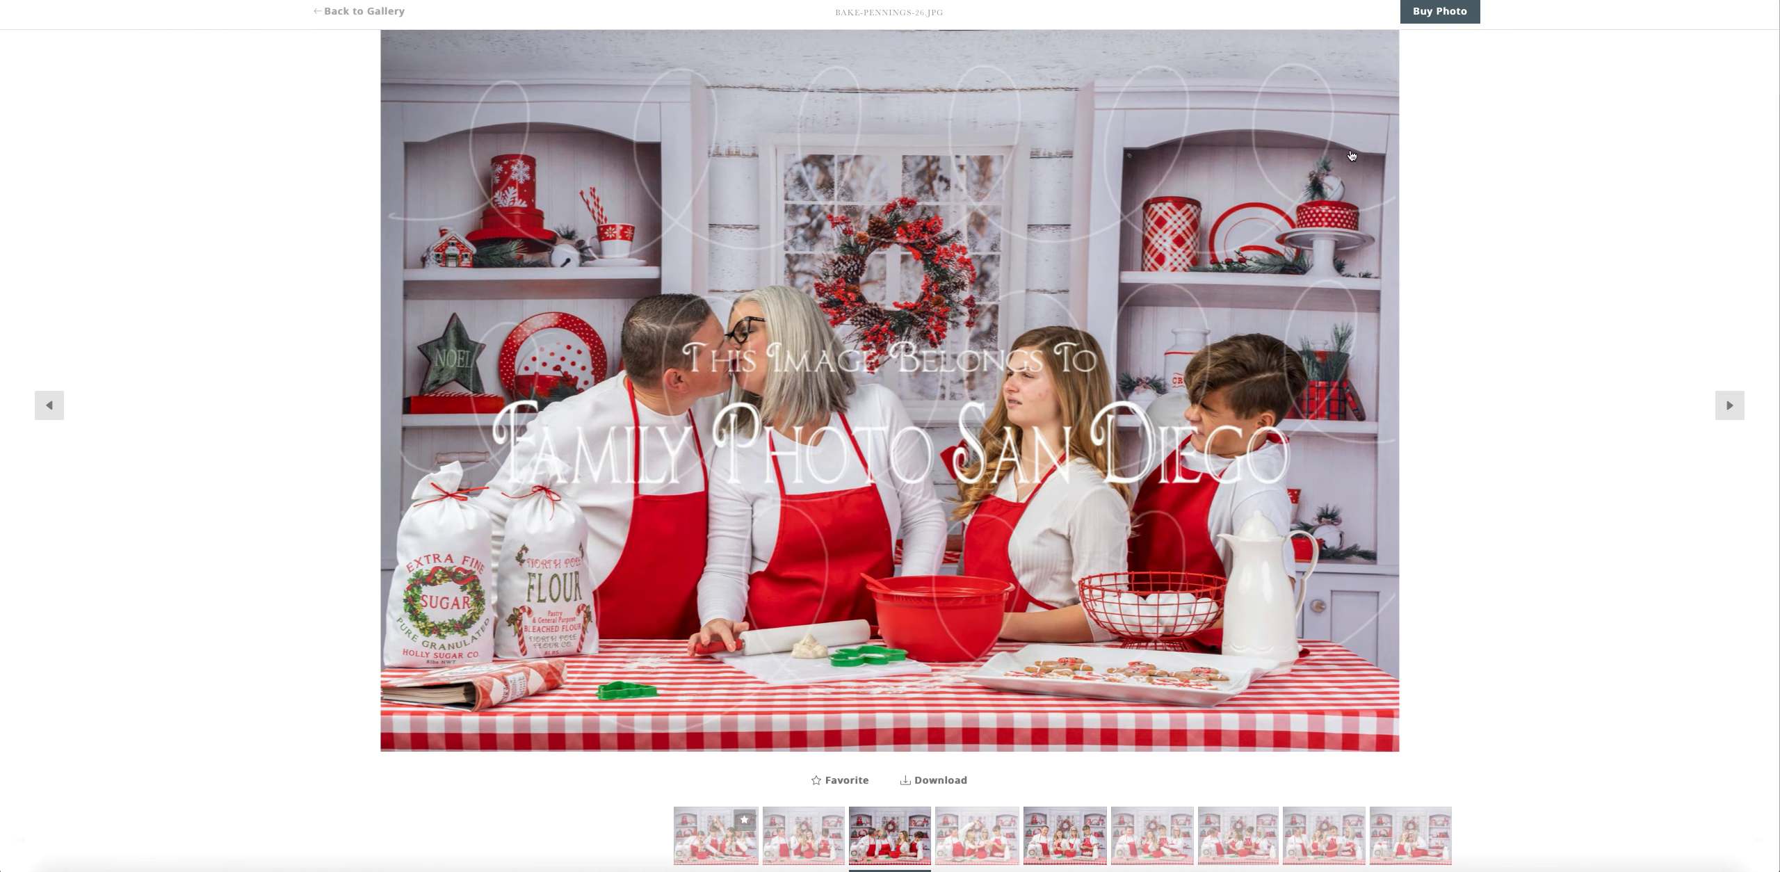
left_click(932, 780)
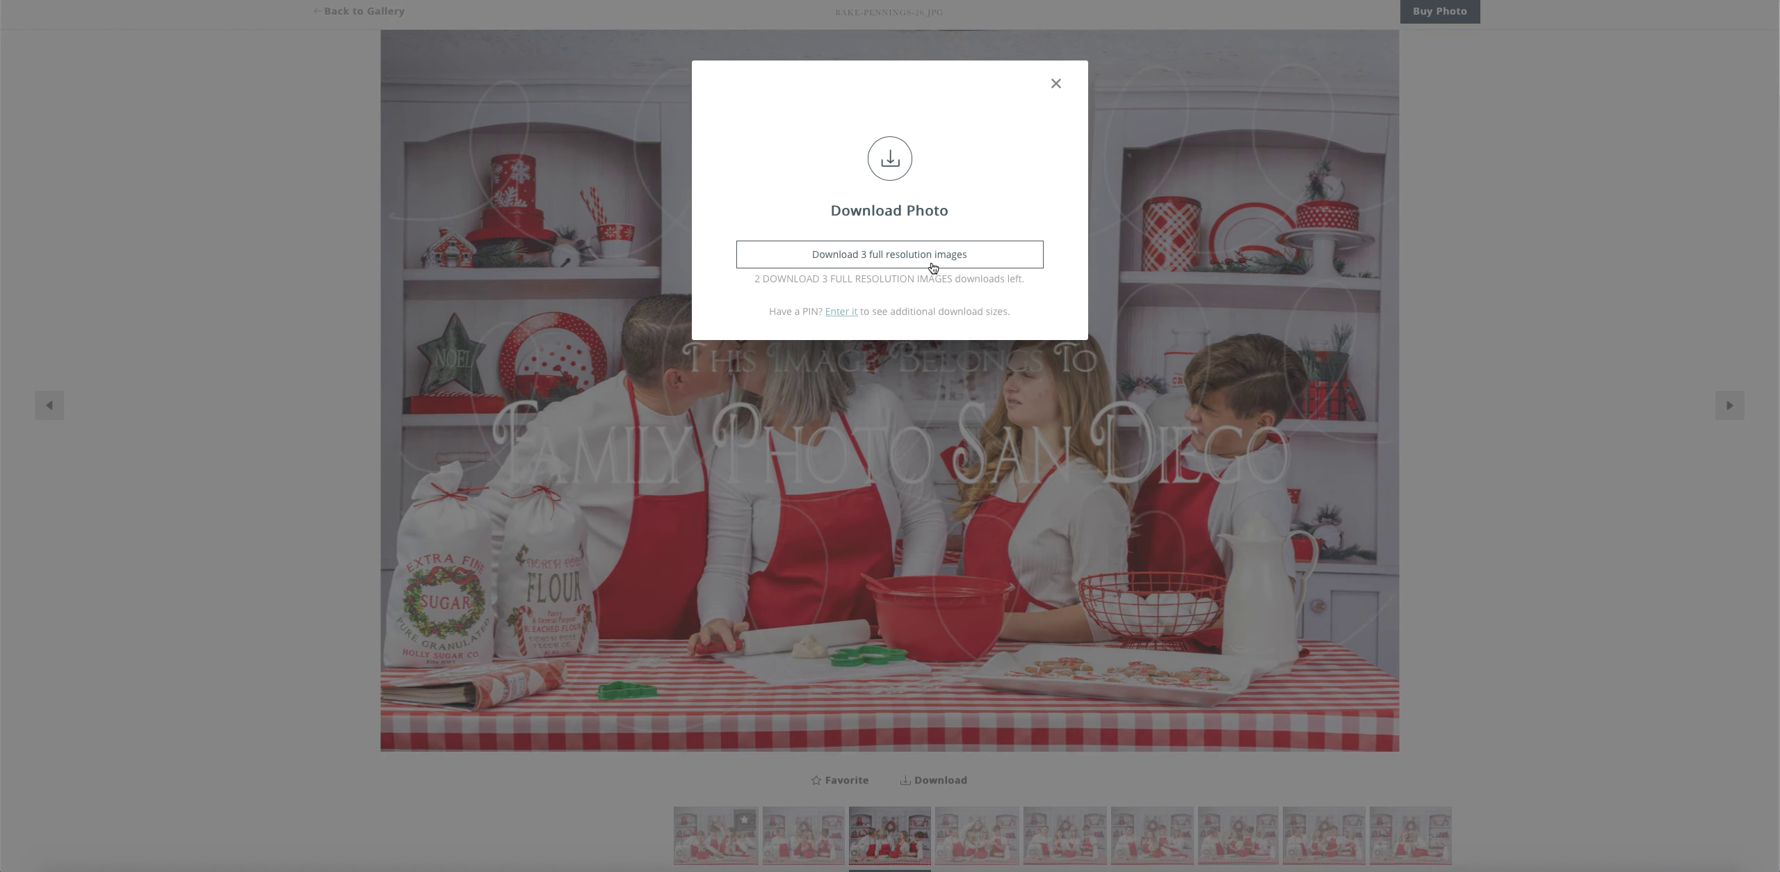
left_click(879, 257)
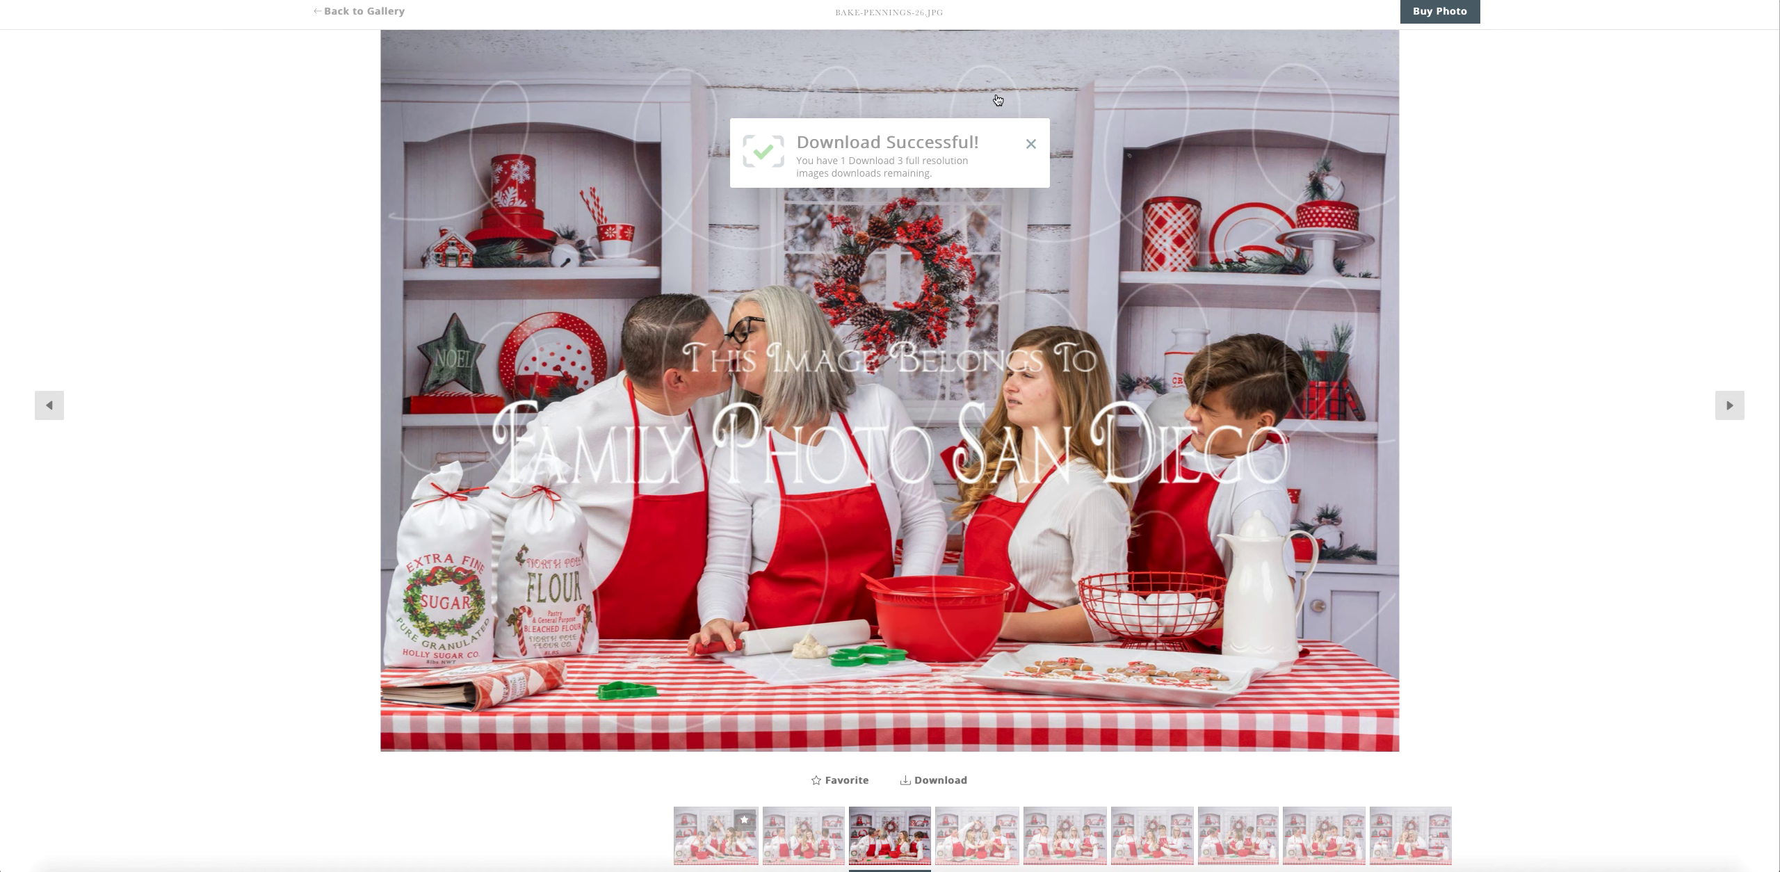
Step: Download the boy-tasting-the-spoon photo at full resolution
left_click(1029, 146)
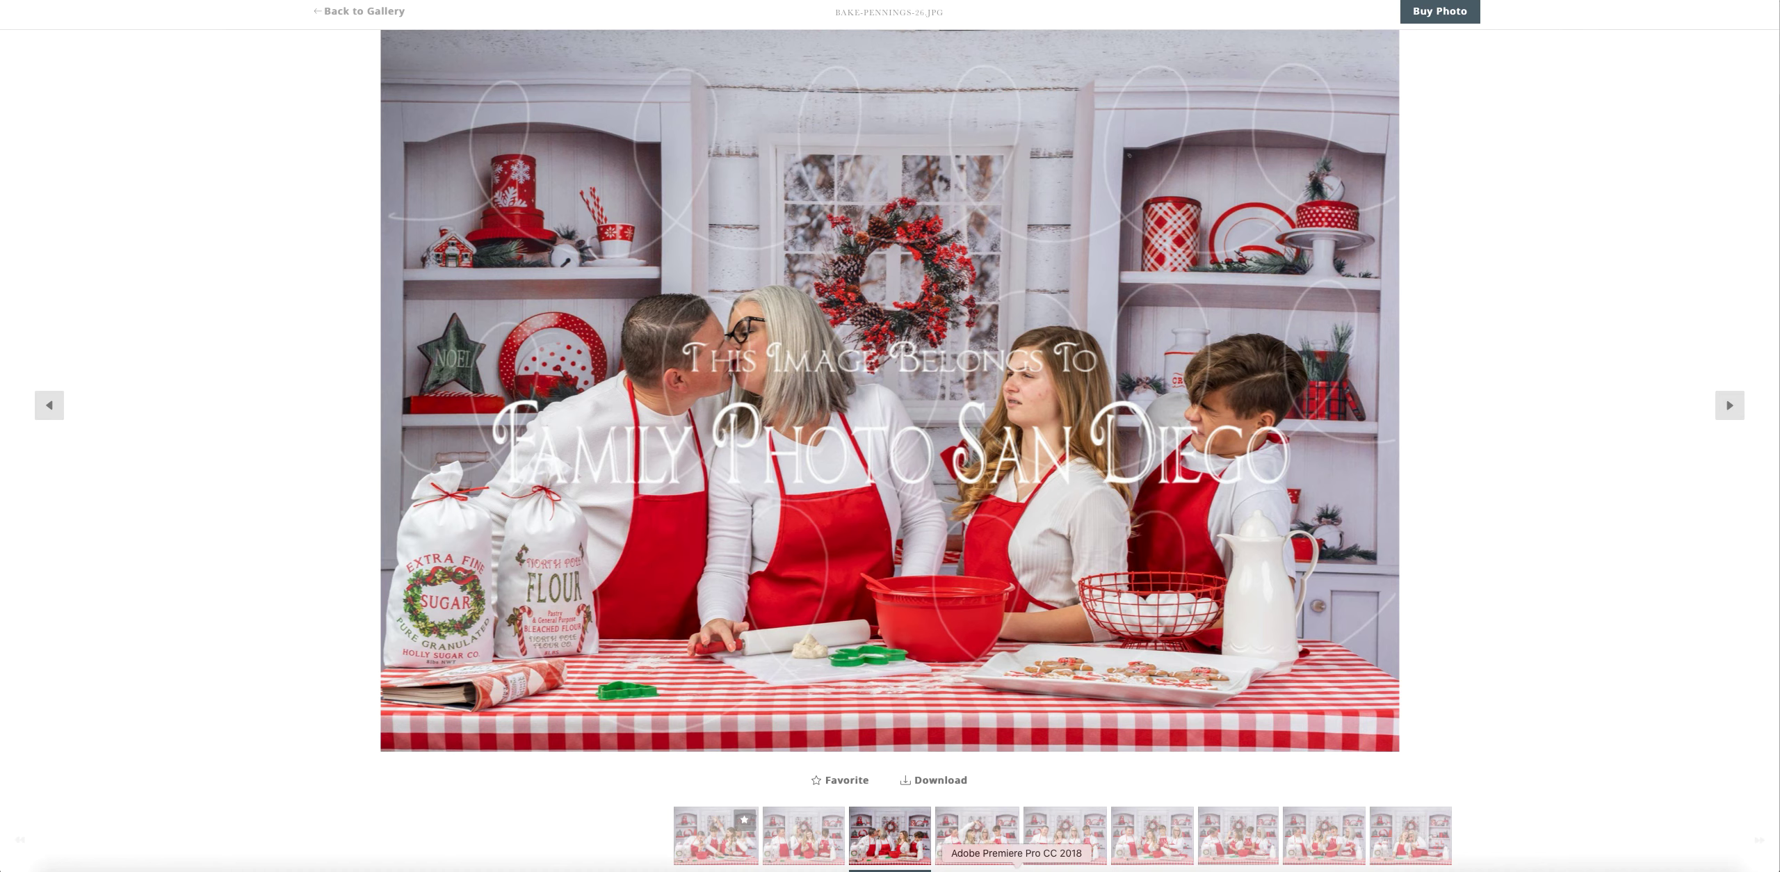
left_click(1099, 845)
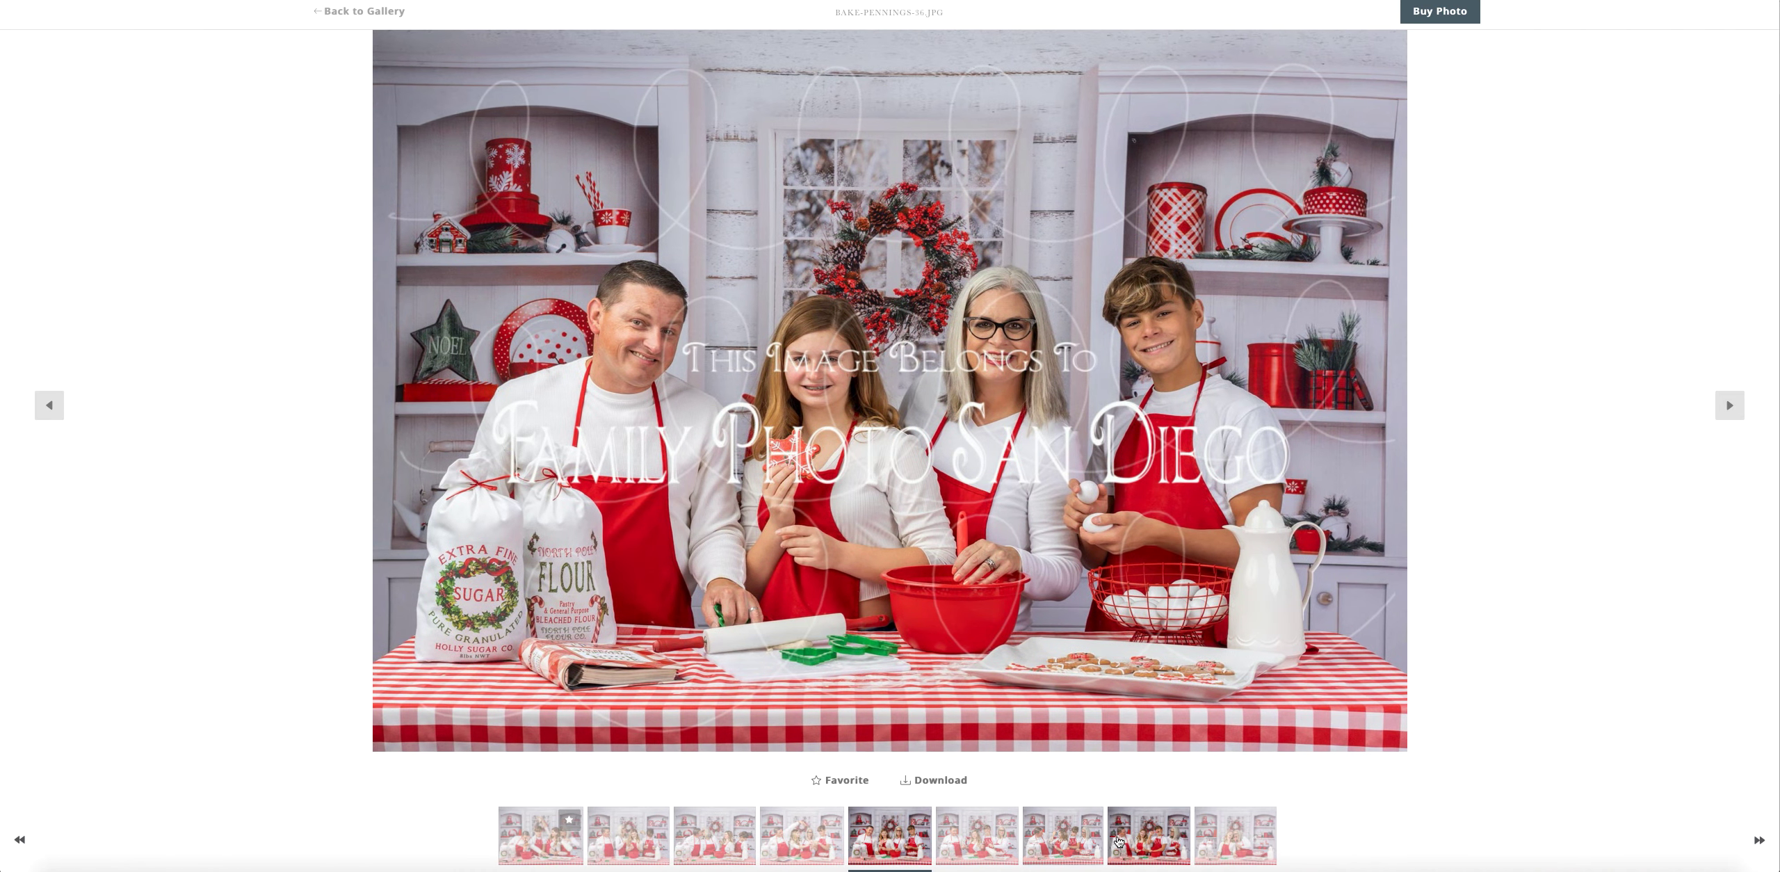
left_click(1117, 840)
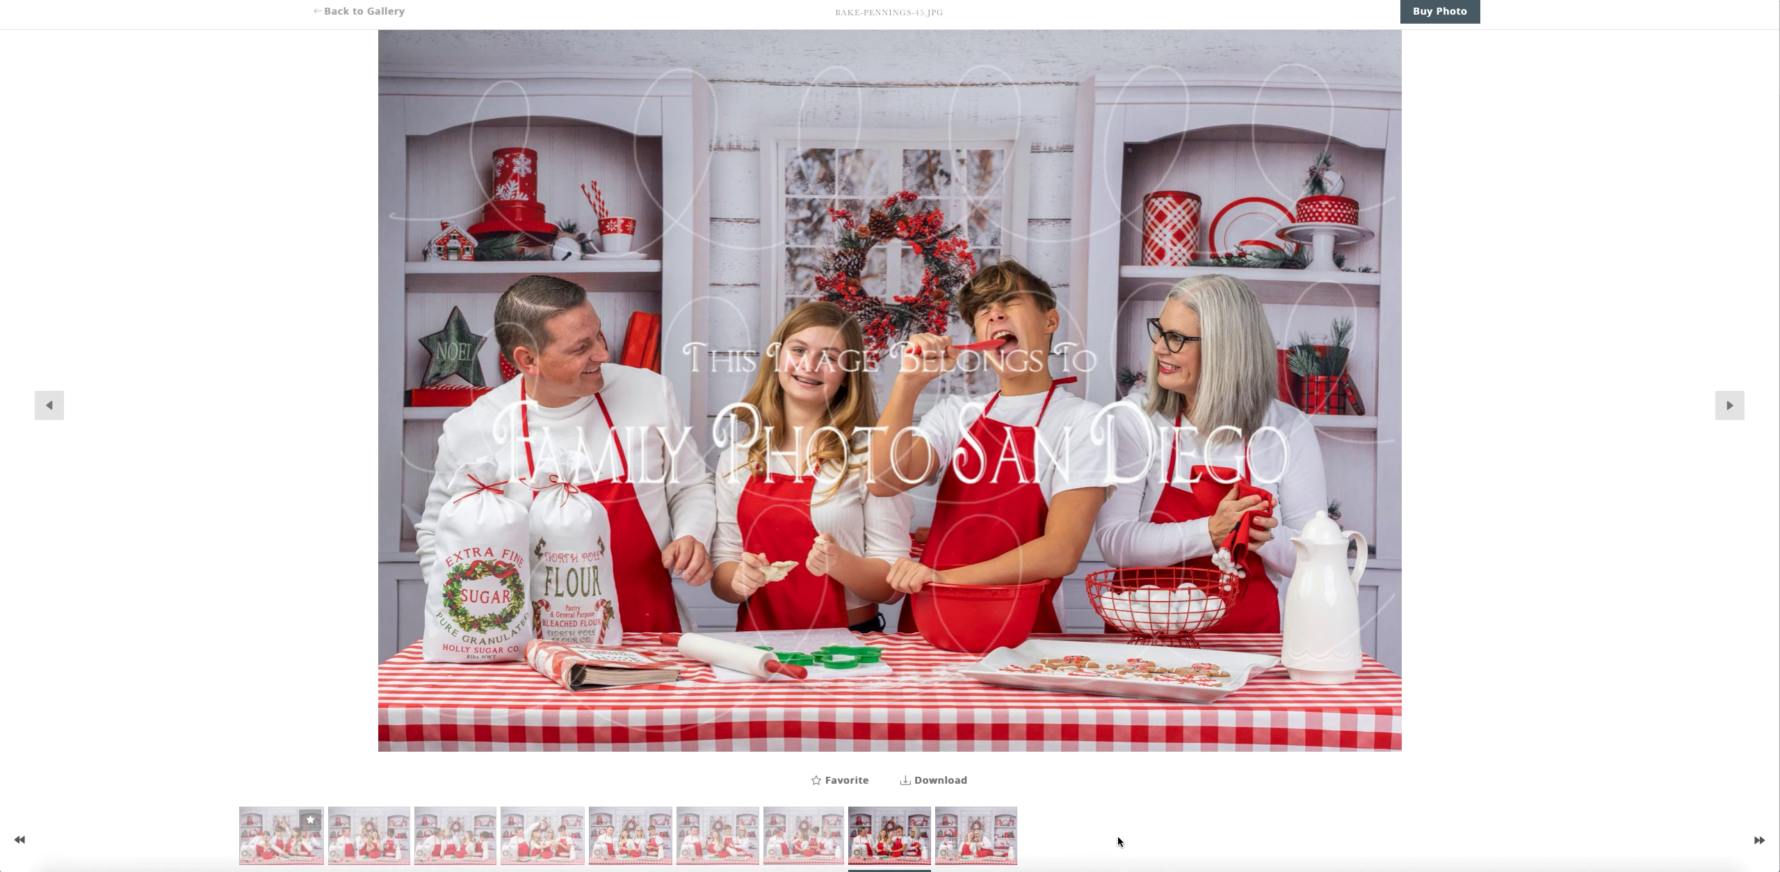
left_click(965, 780)
left_click(878, 254)
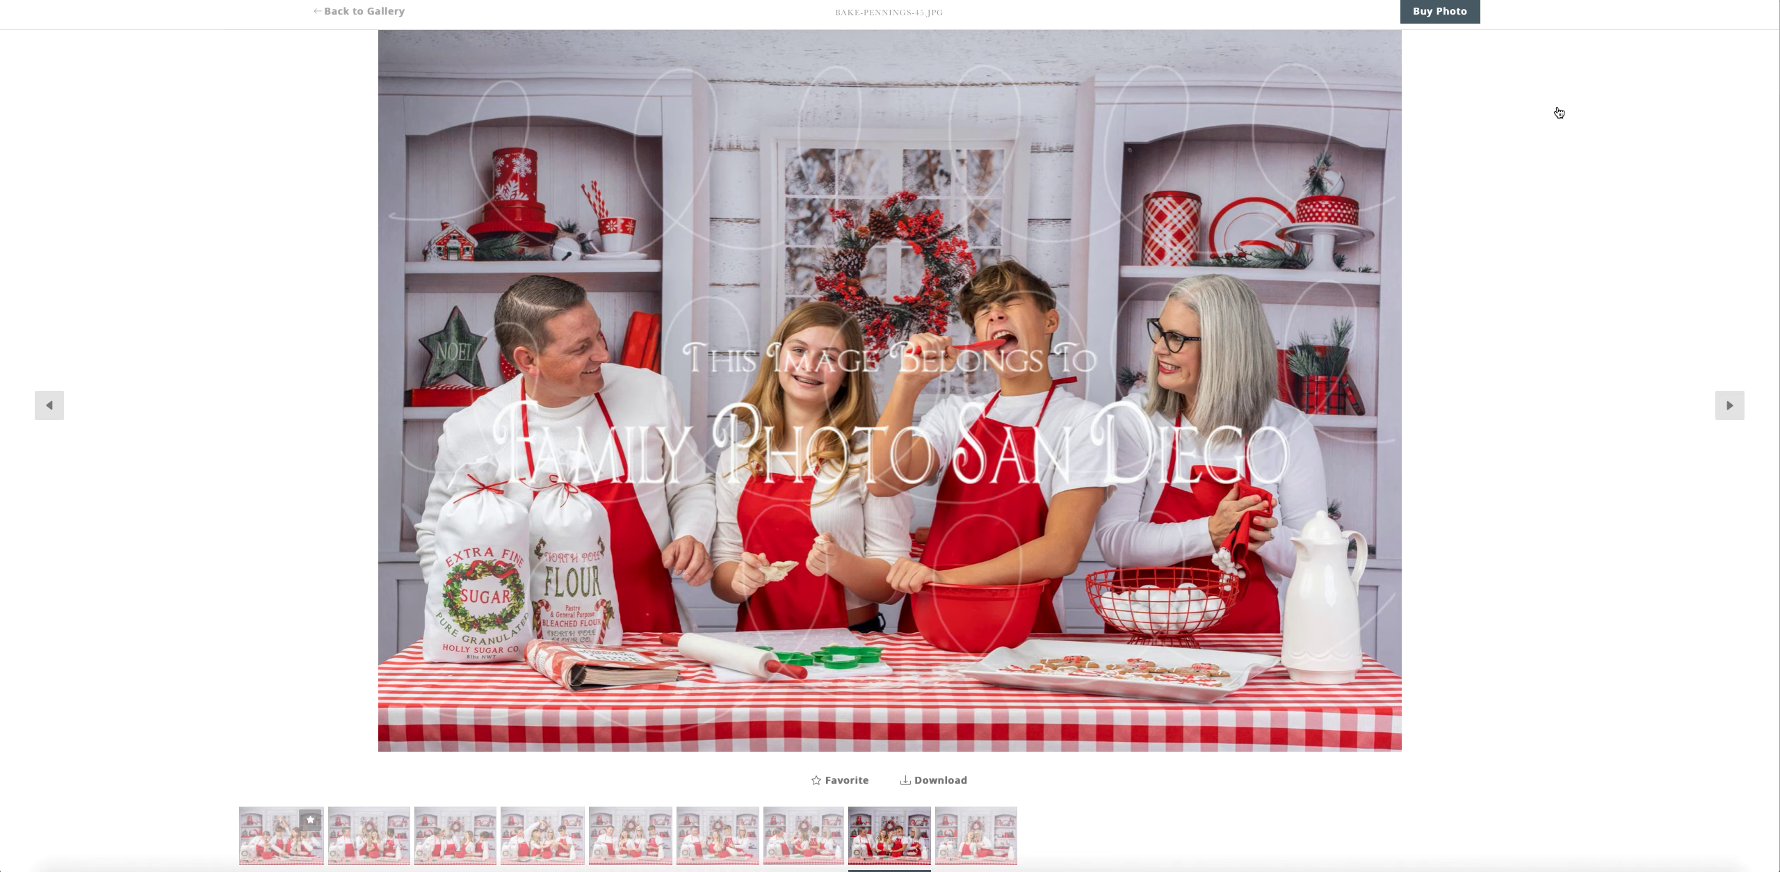
left_click(990, 831)
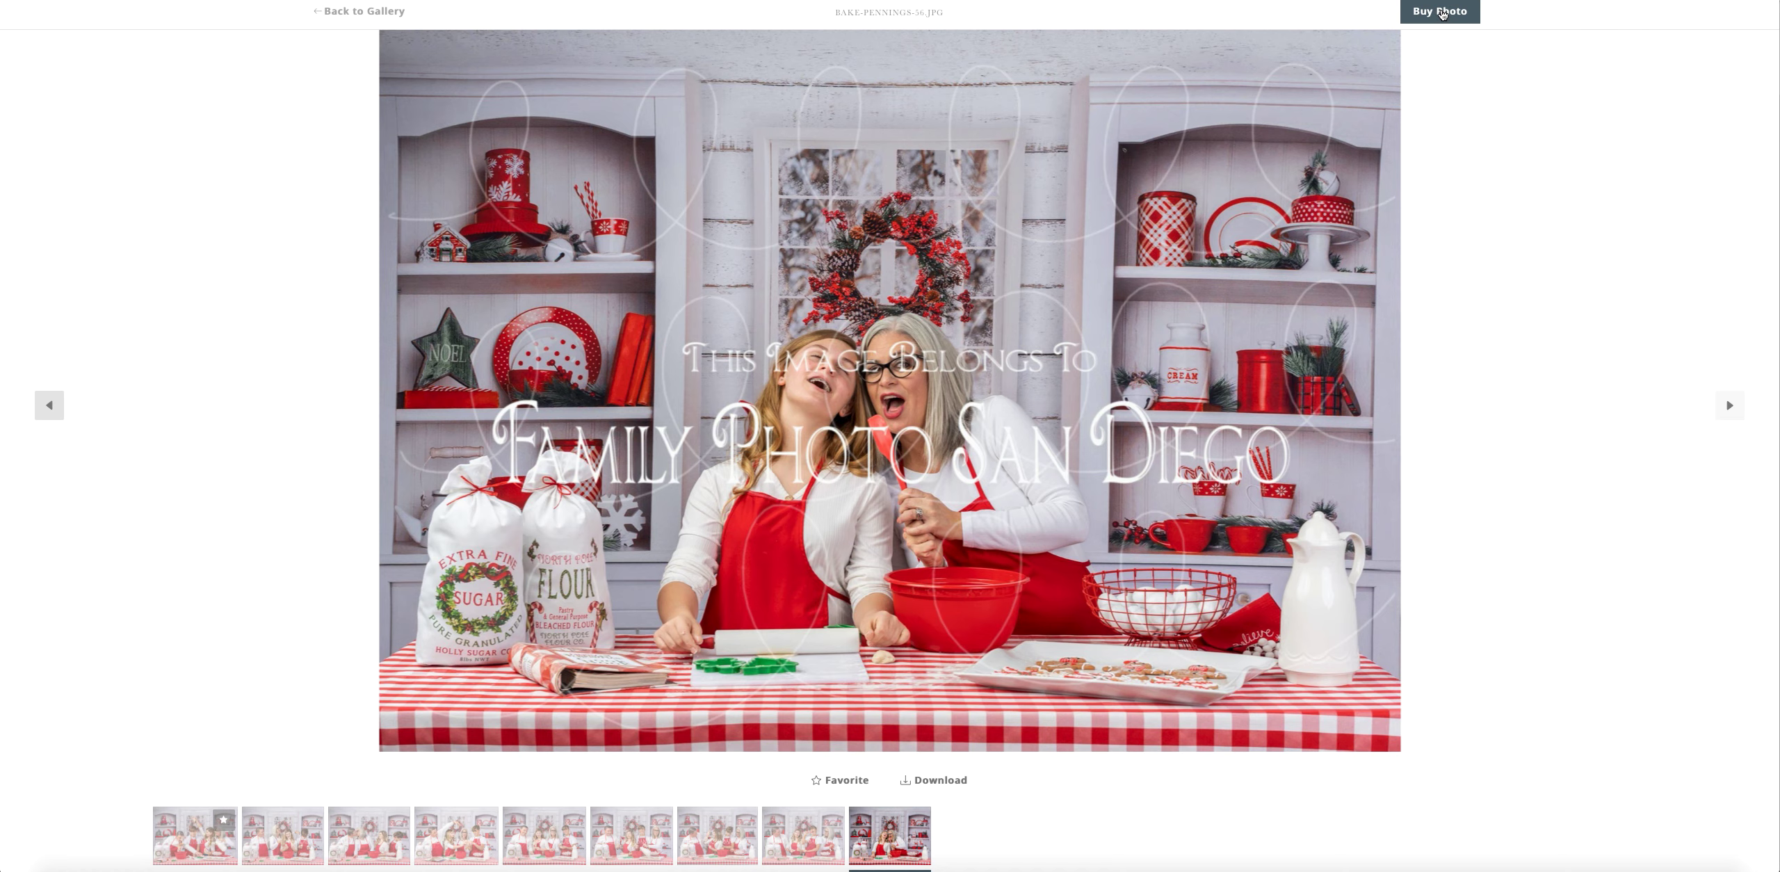
Step: Add a $15 Digital Image File of the current photo to the cart
left_click(1442, 13)
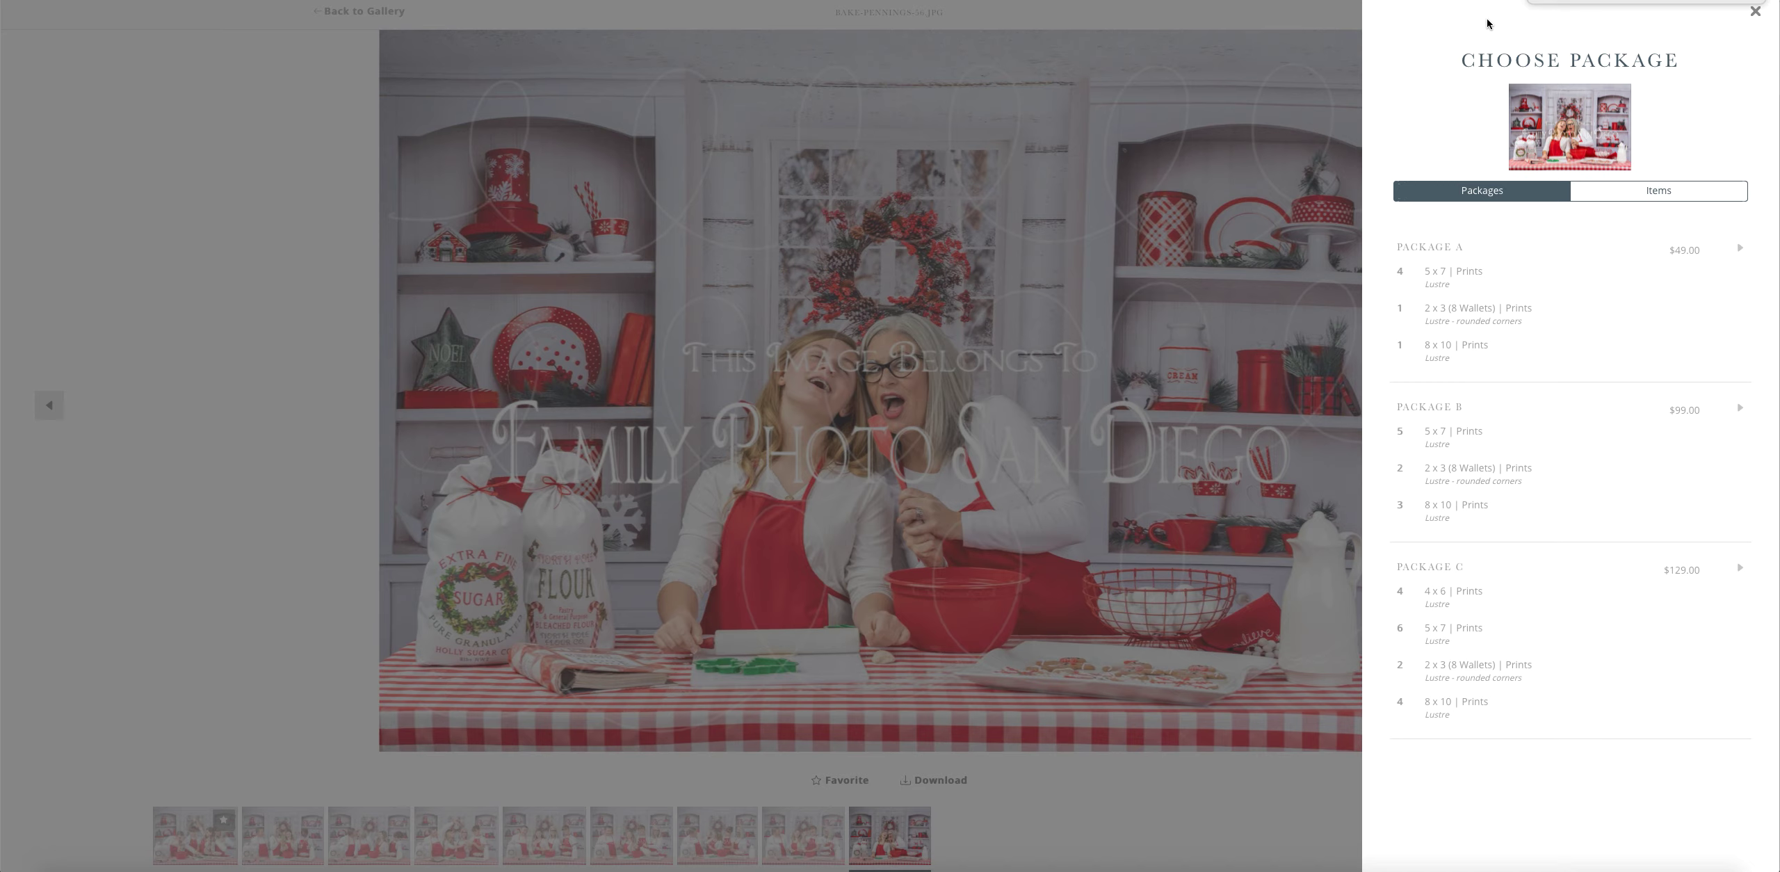
left_click(1621, 194)
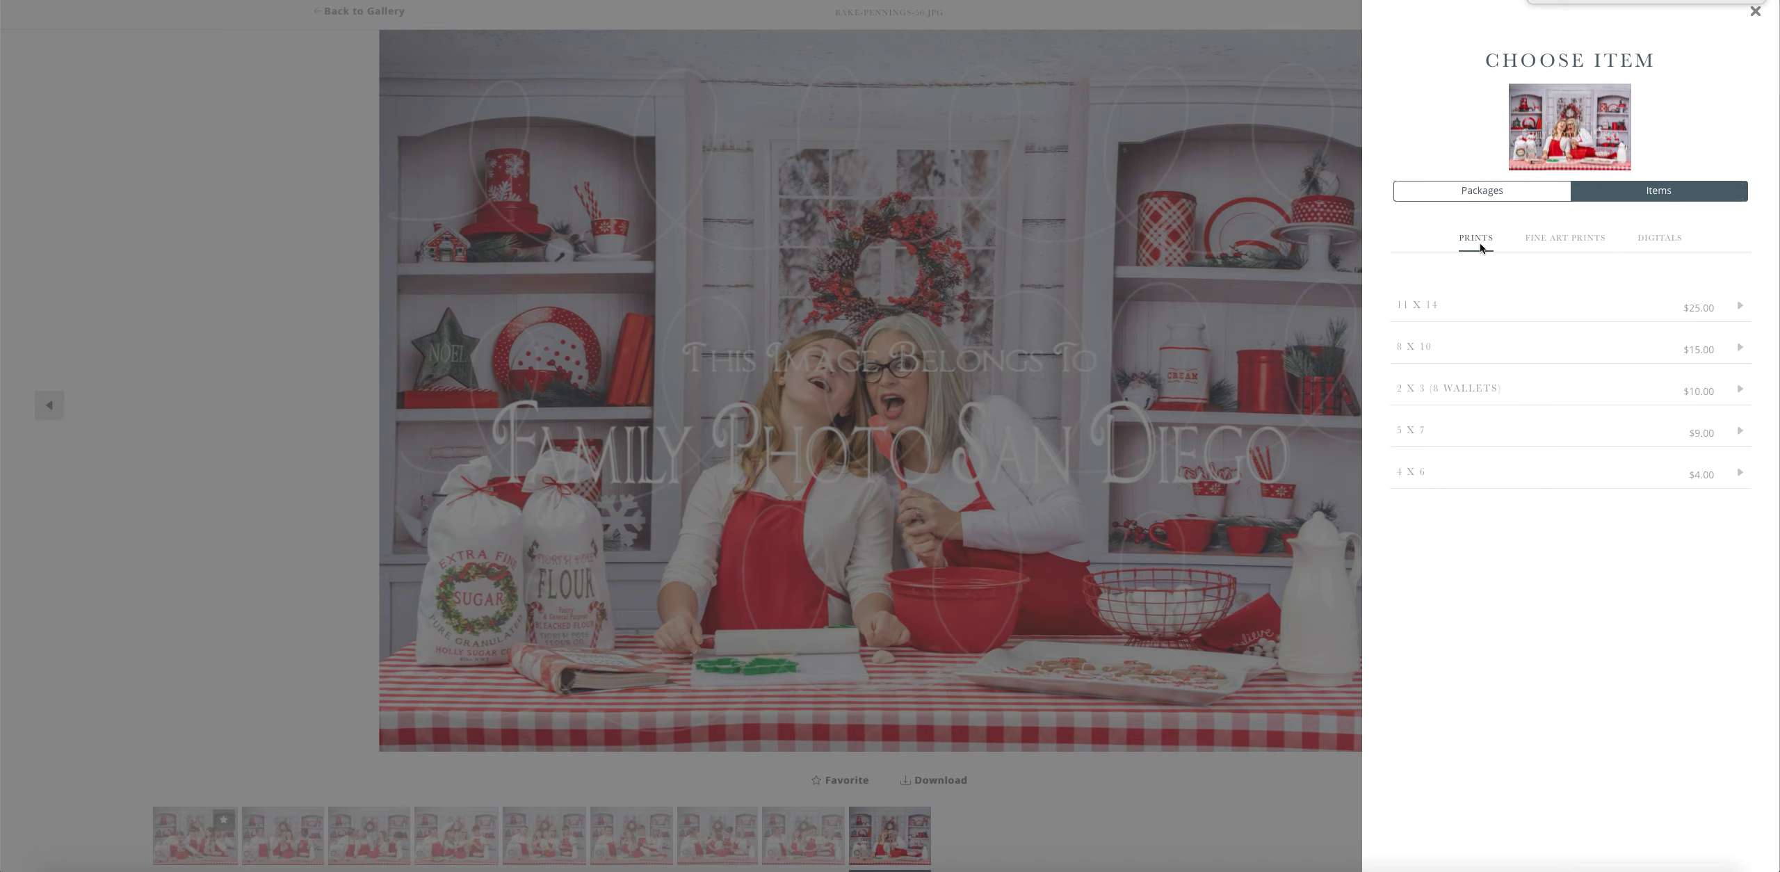
left_click(1658, 243)
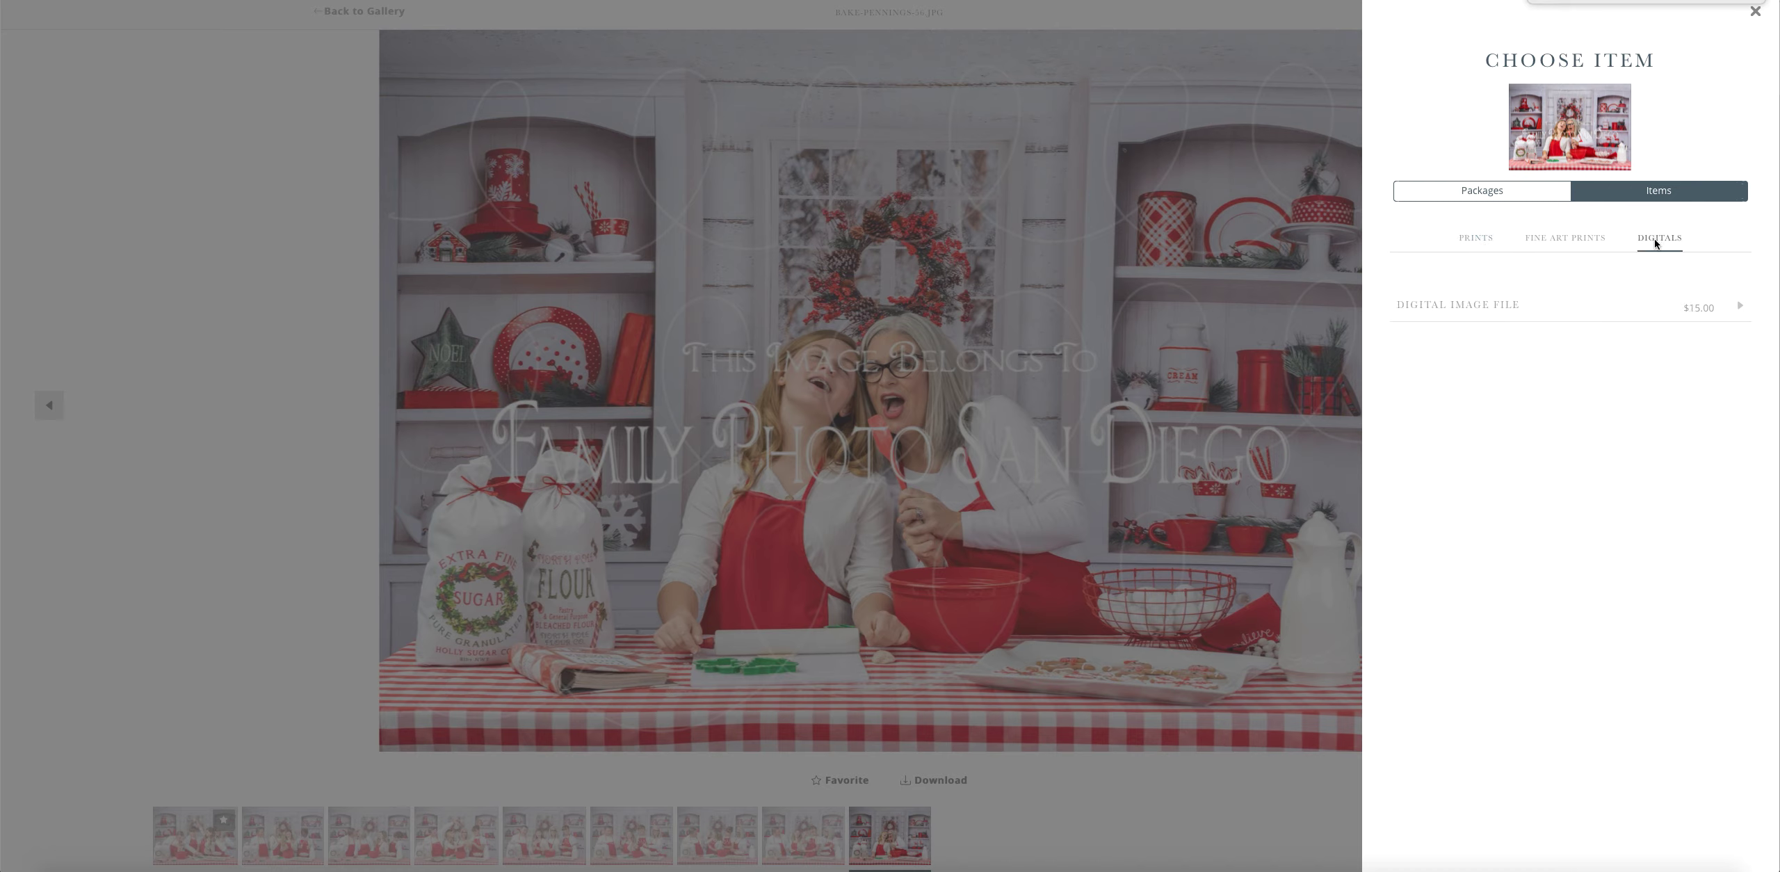
left_click(1480, 307)
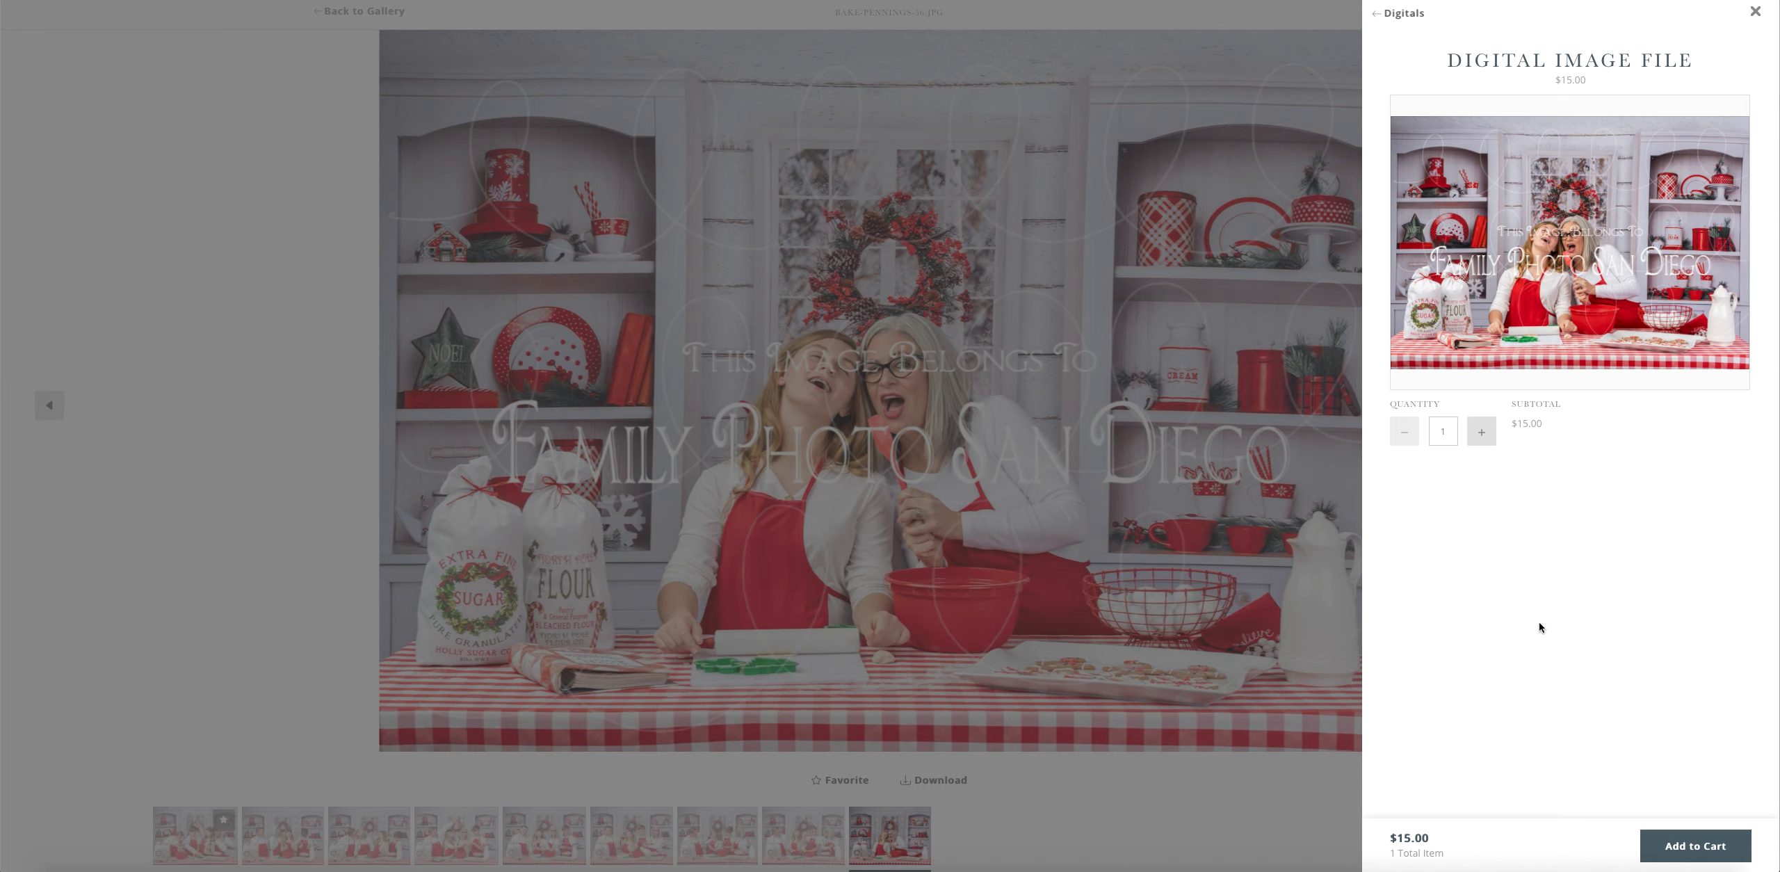
left_click(1695, 849)
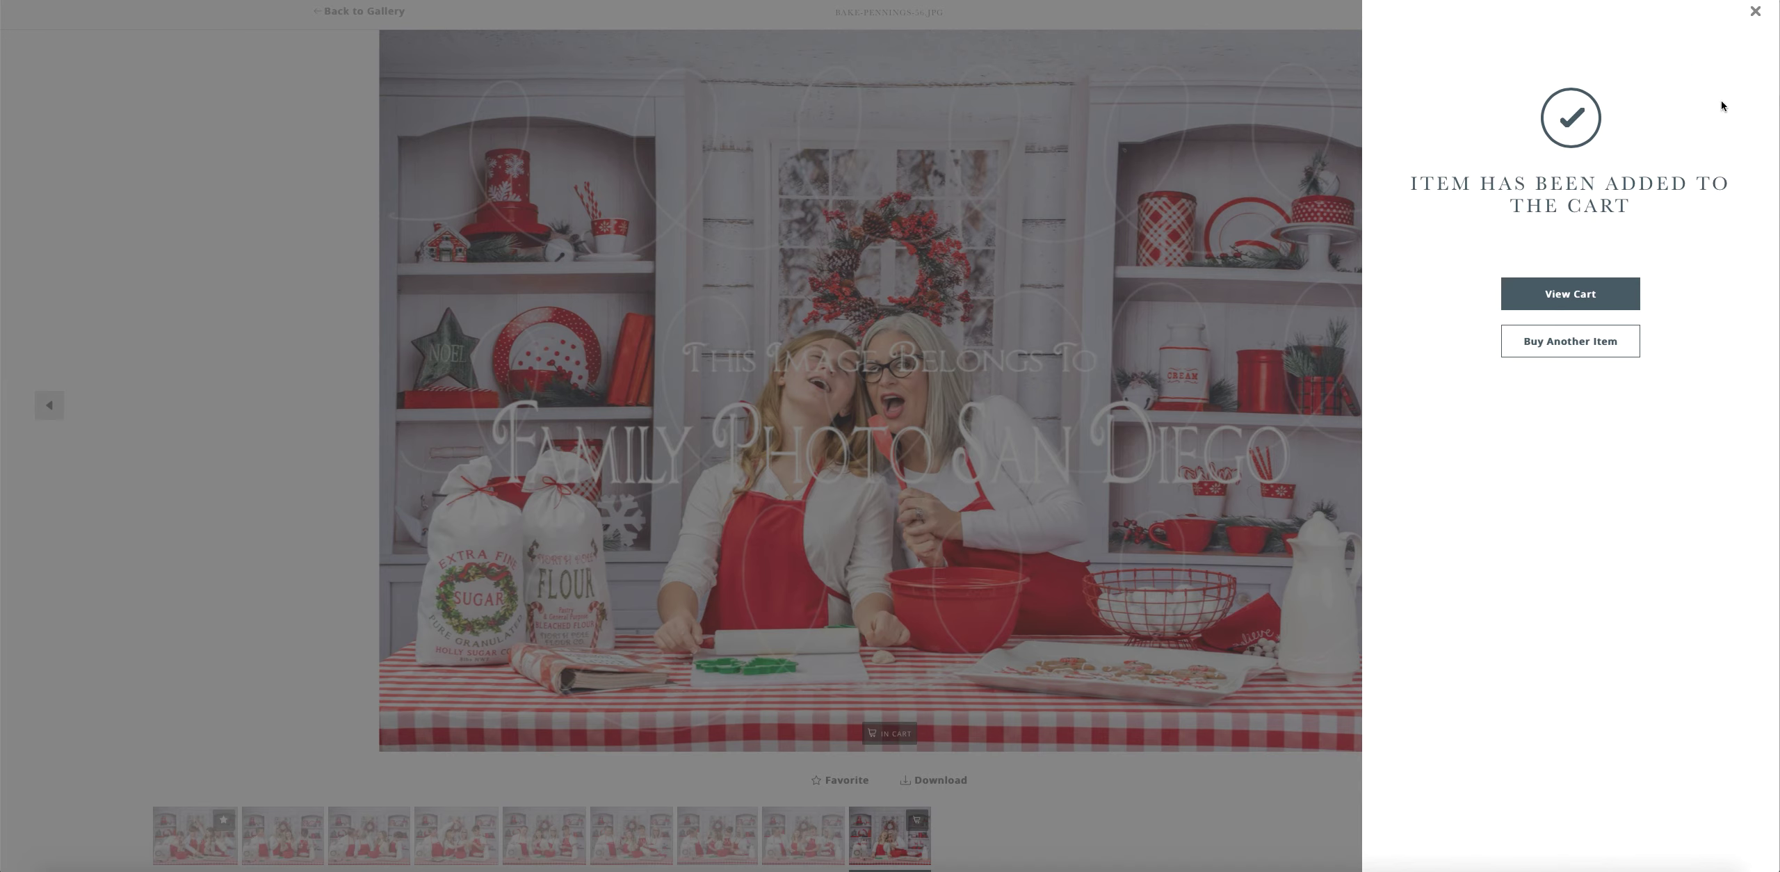
left_click(1755, 13)
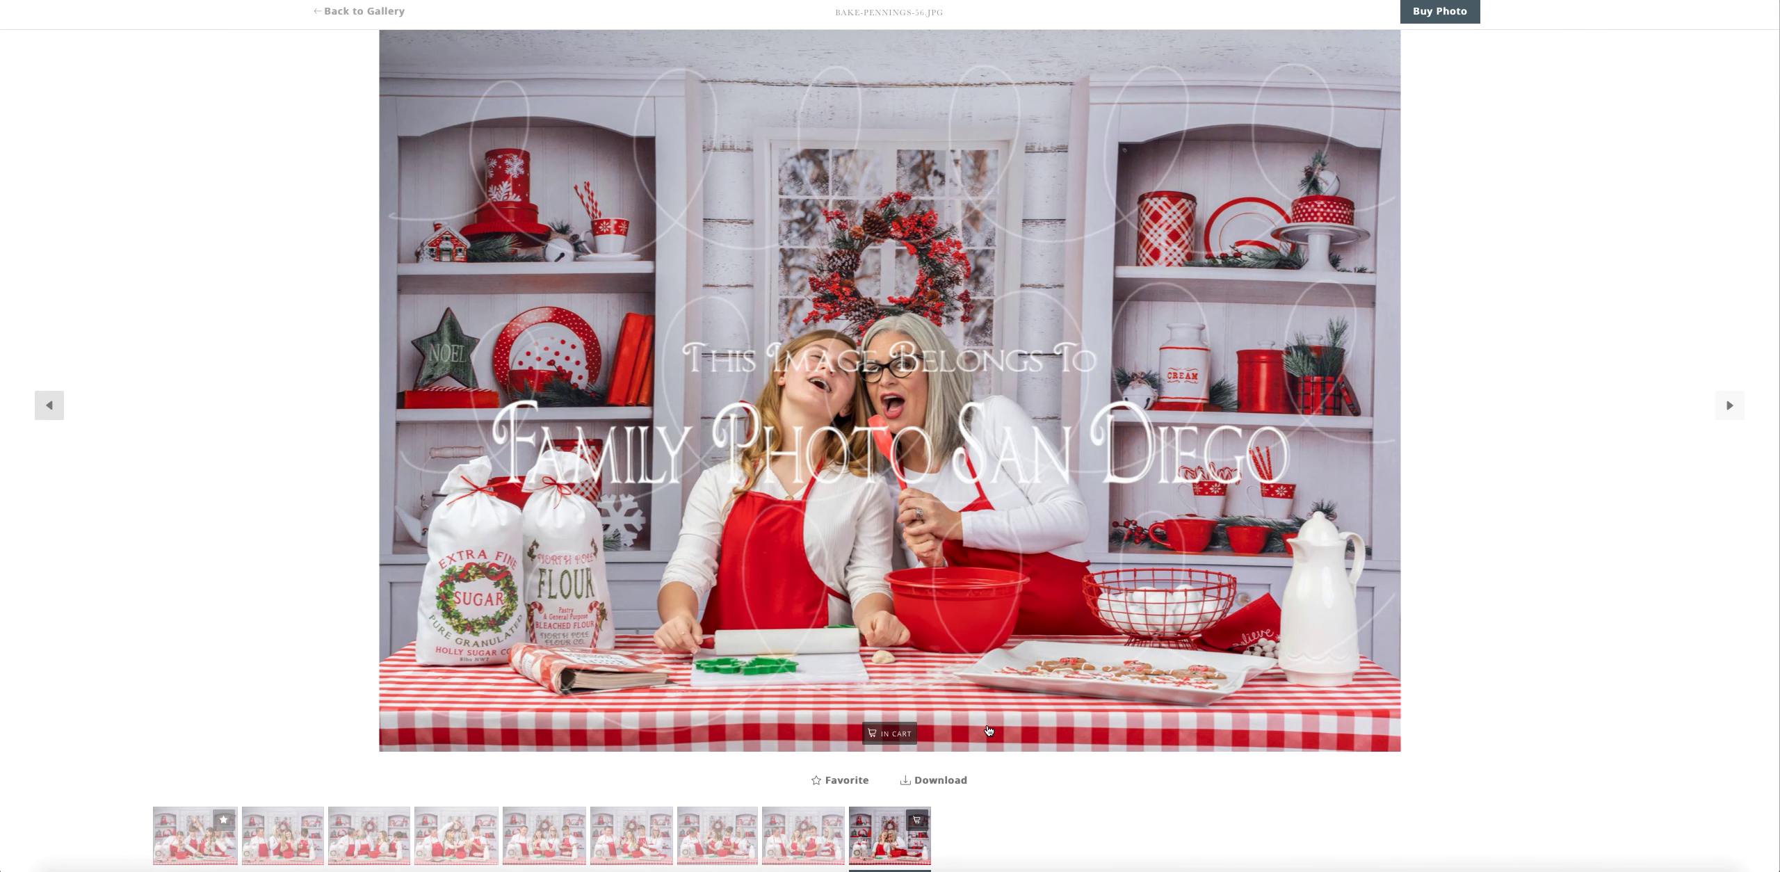
Step: Bring up the Digitals purchase options for the family-of-four kitchen photo
left_click(544, 834)
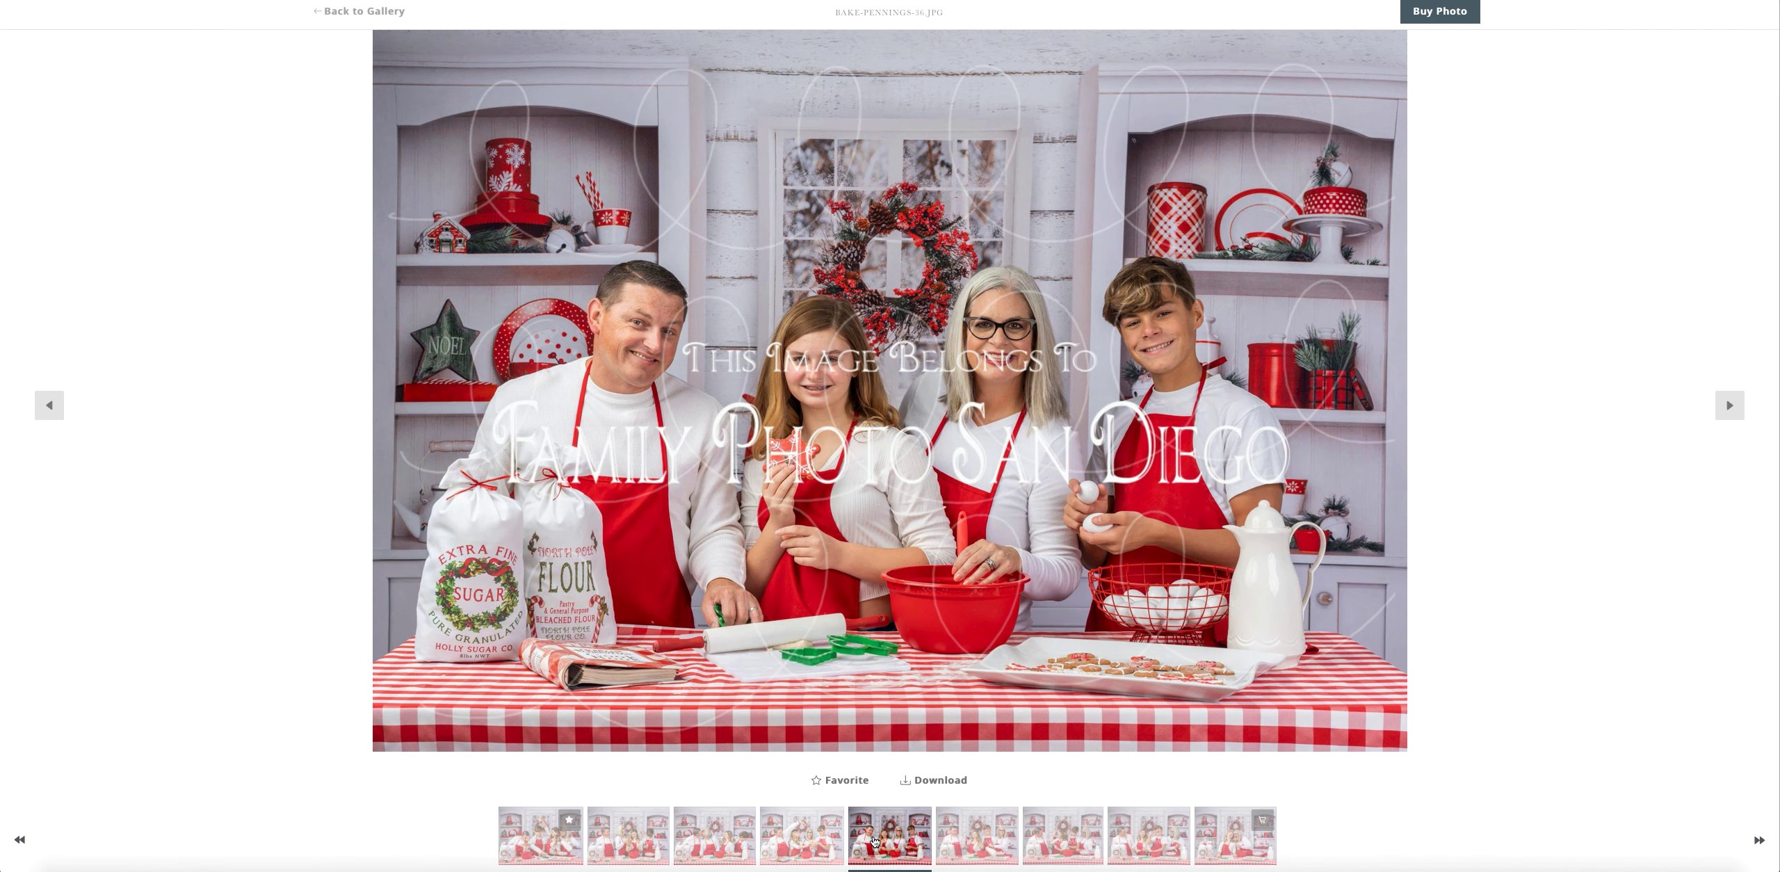
left_click(943, 846)
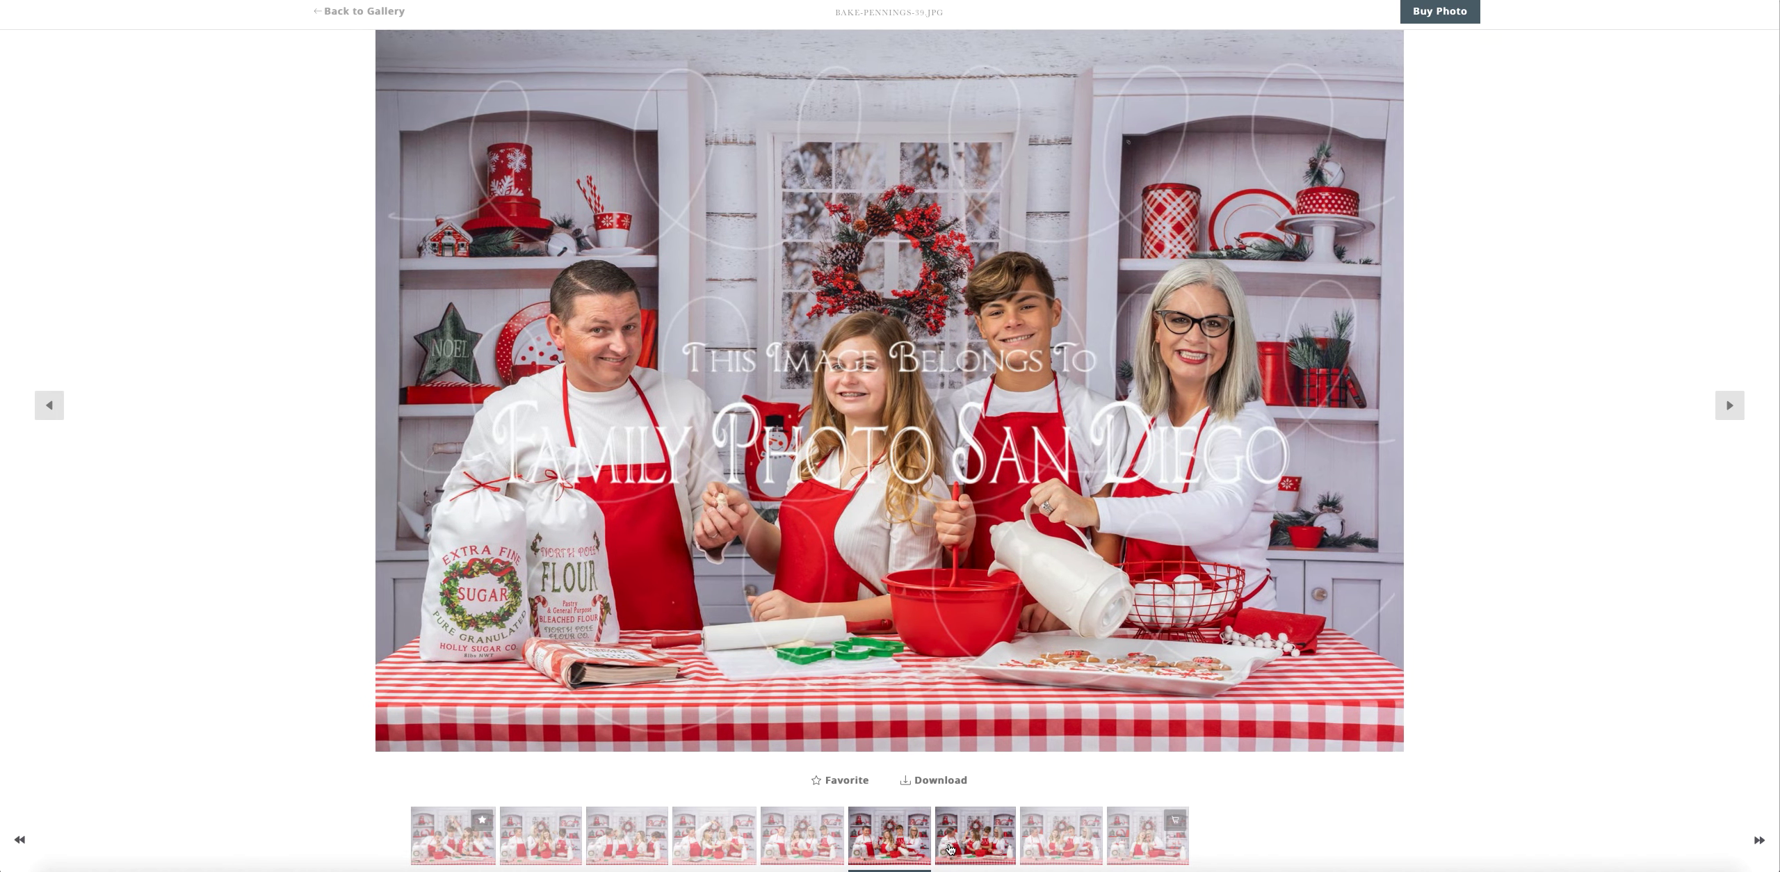
left_click(1438, 14)
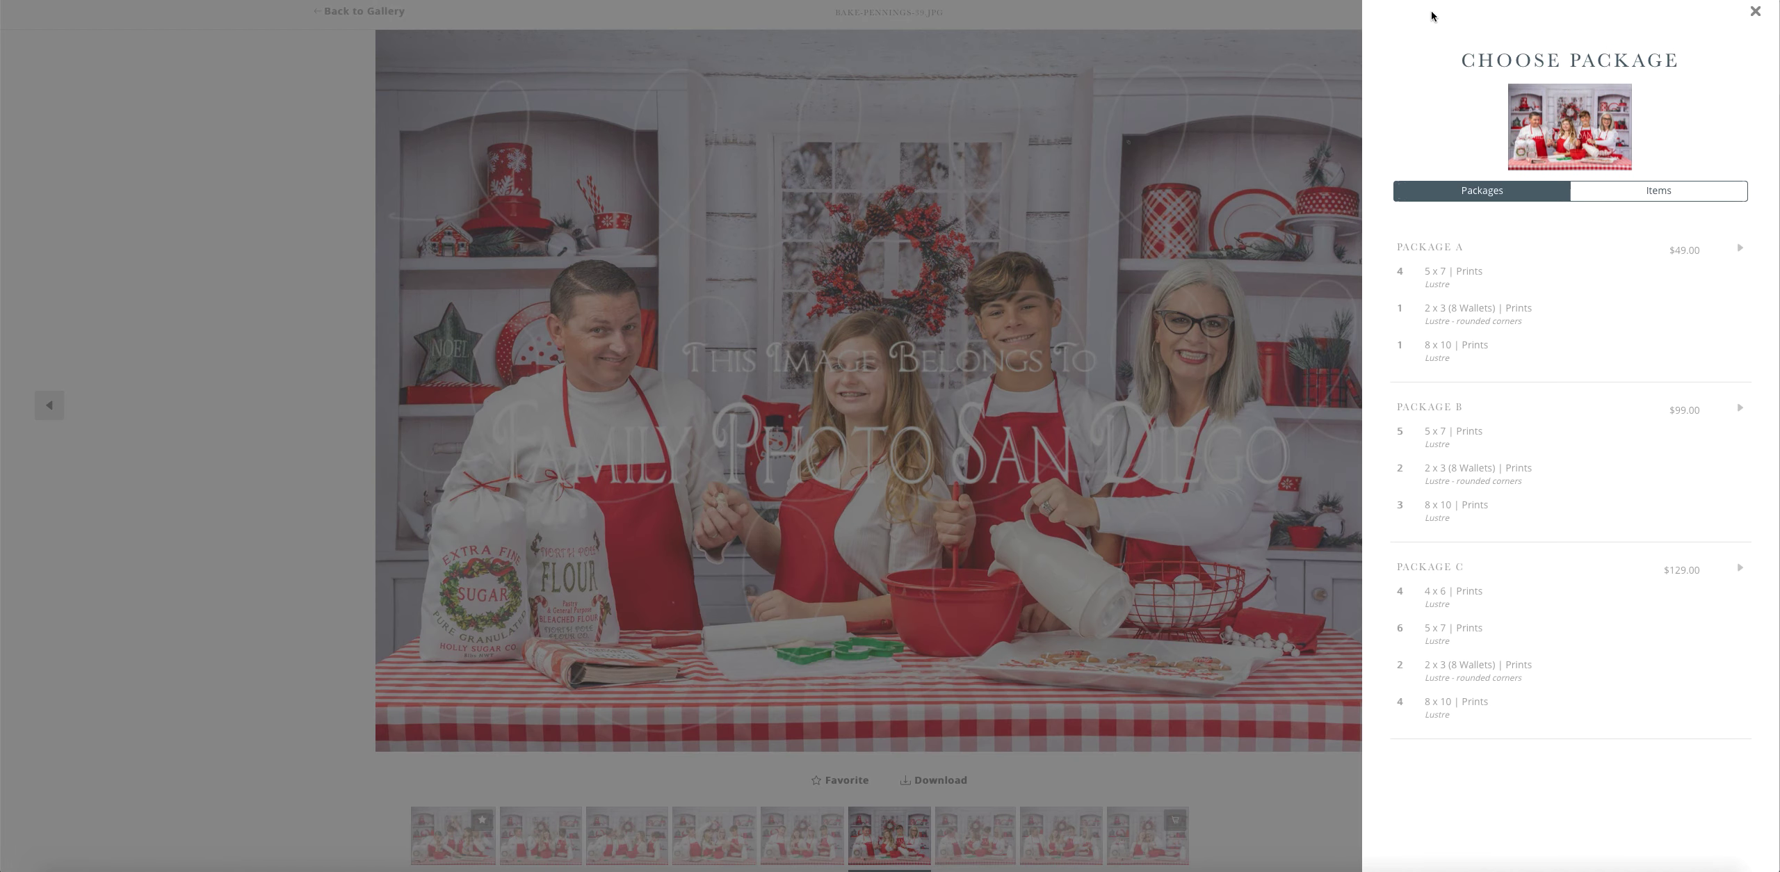
left_click(1665, 192)
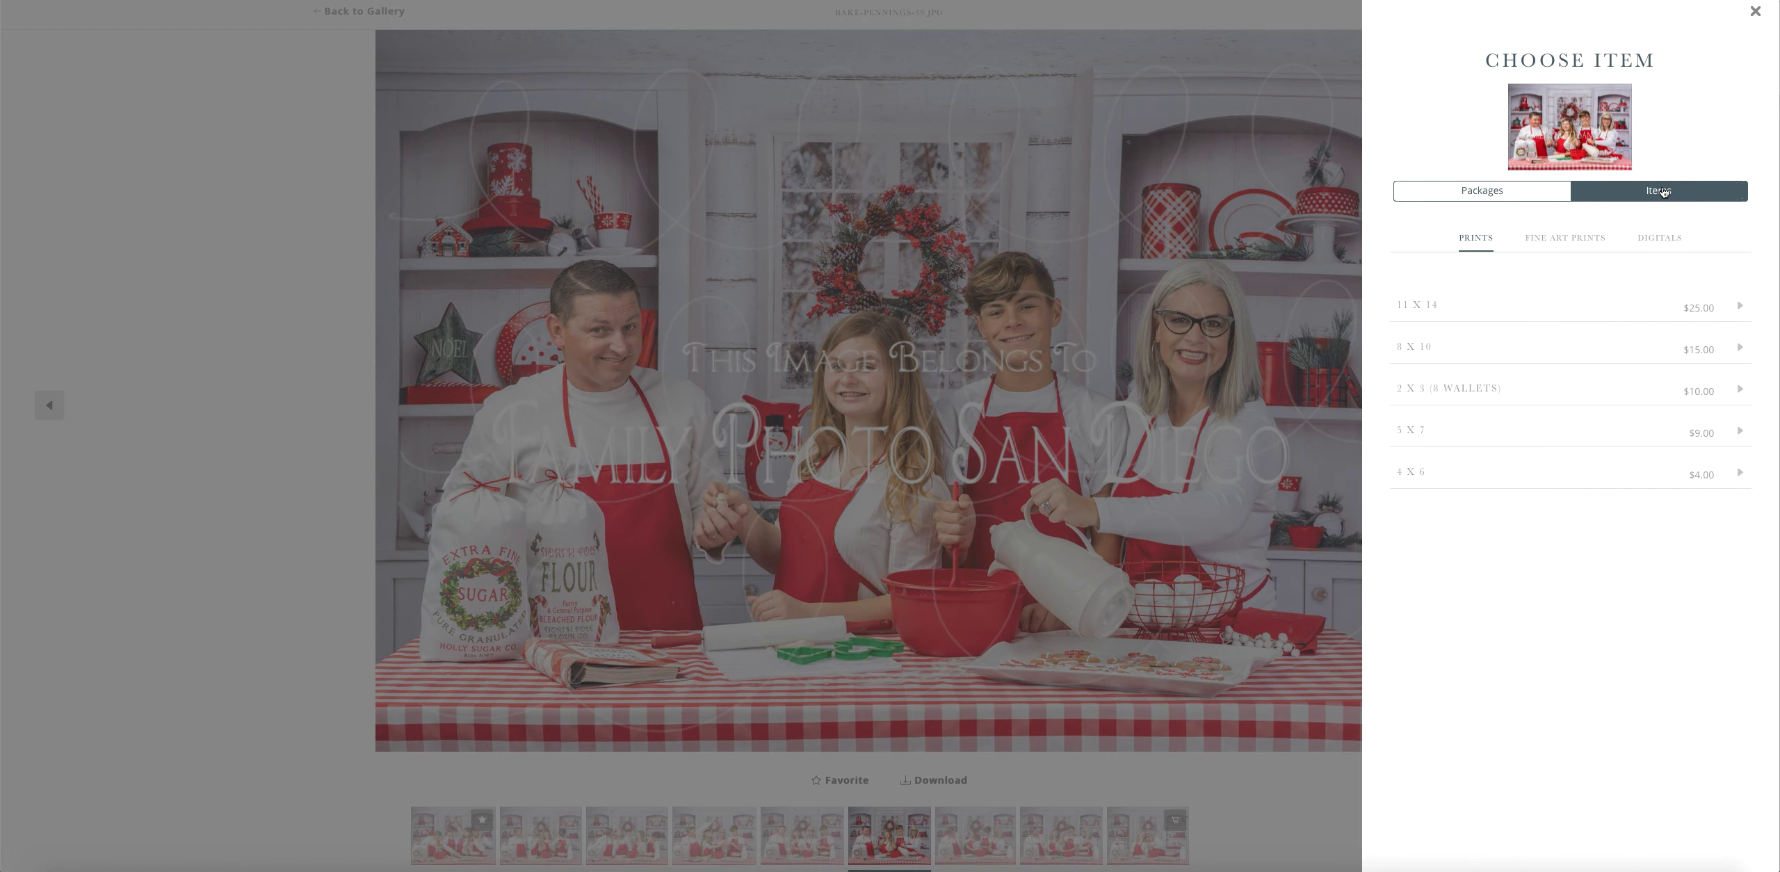
left_click(1662, 239)
Step: Add the second digital file, review the $30 cart, start removing both items, and return to the gallery
left_click(1484, 301)
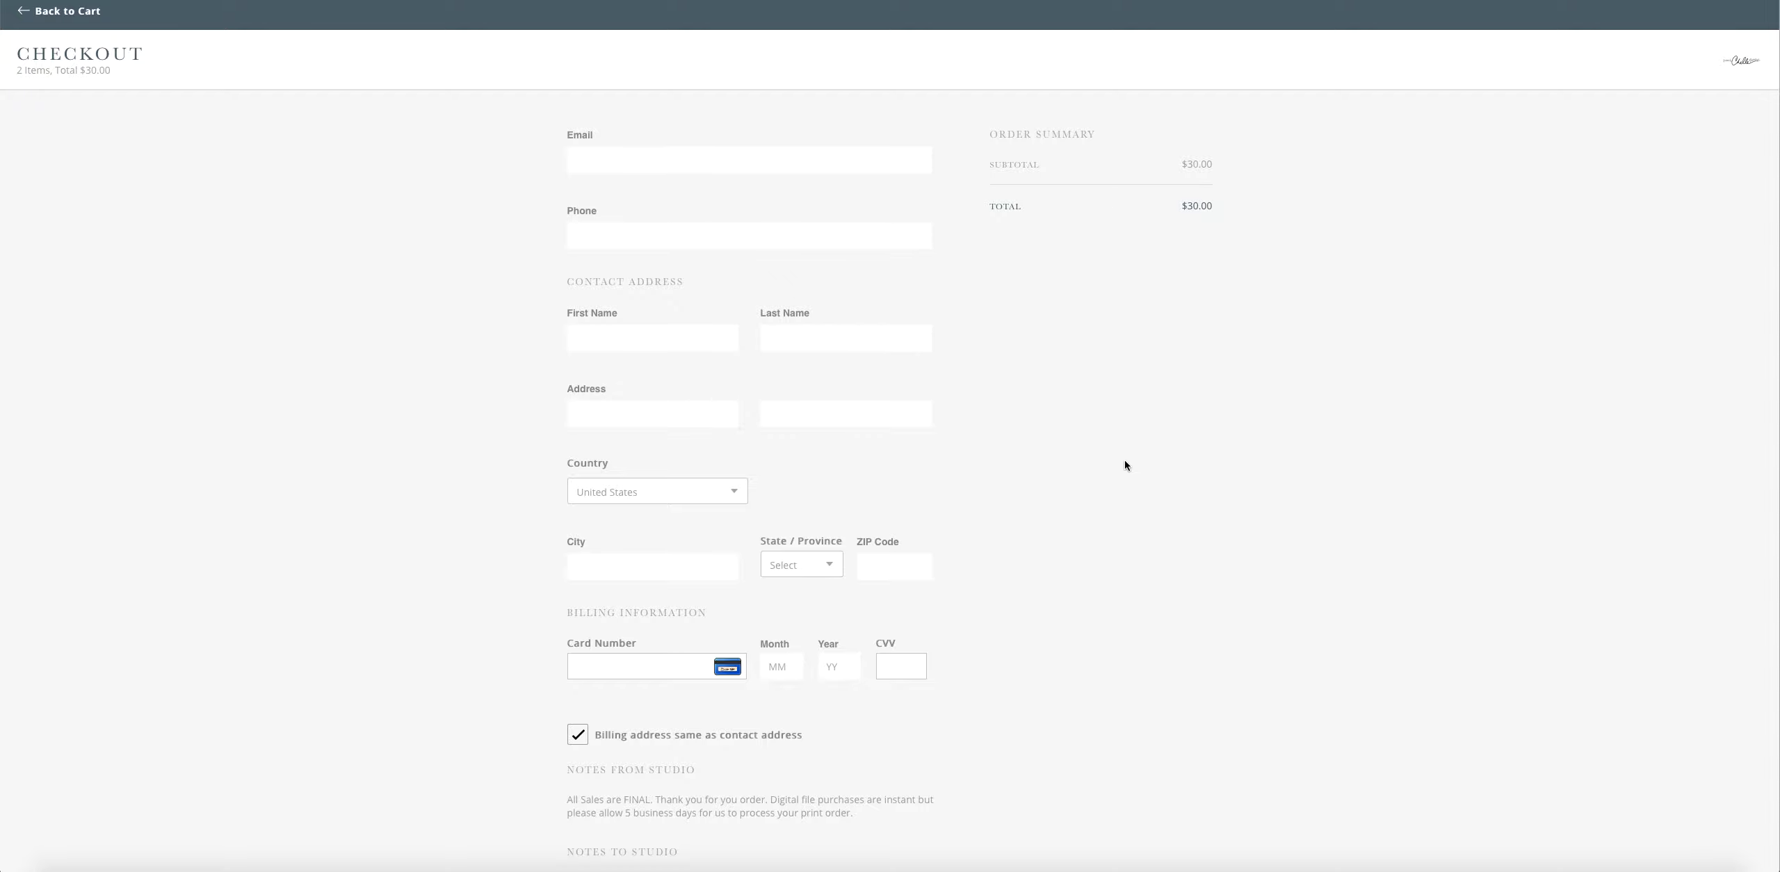
left_click(64, 11)
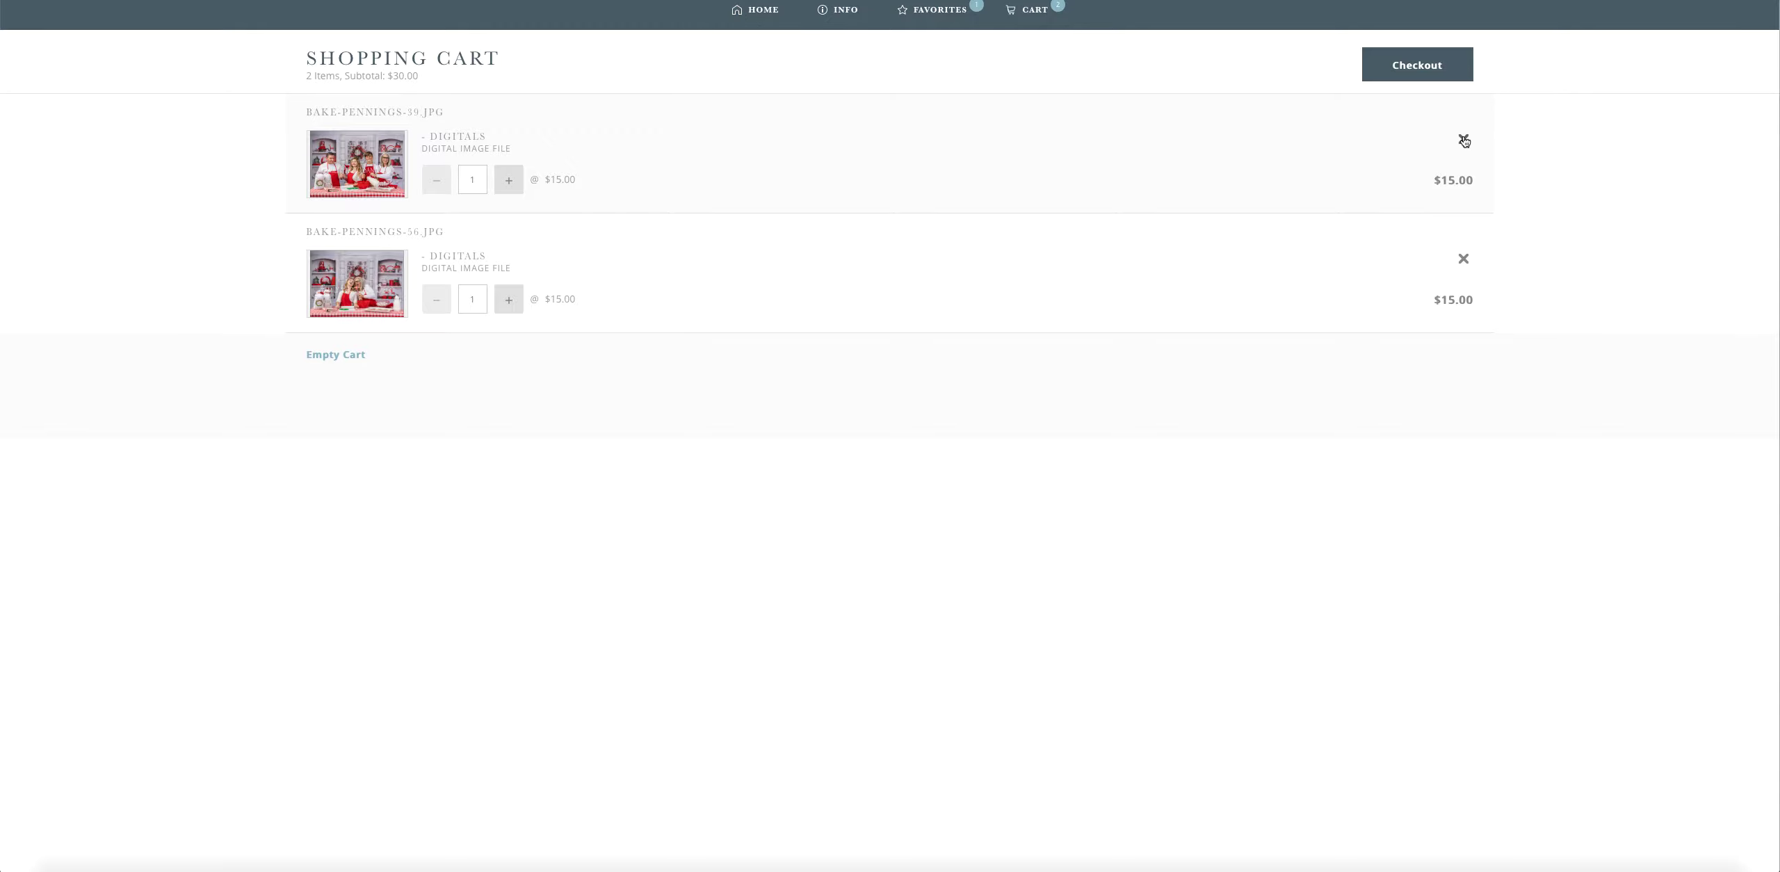
left_click(1465, 140)
left_click(1463, 260)
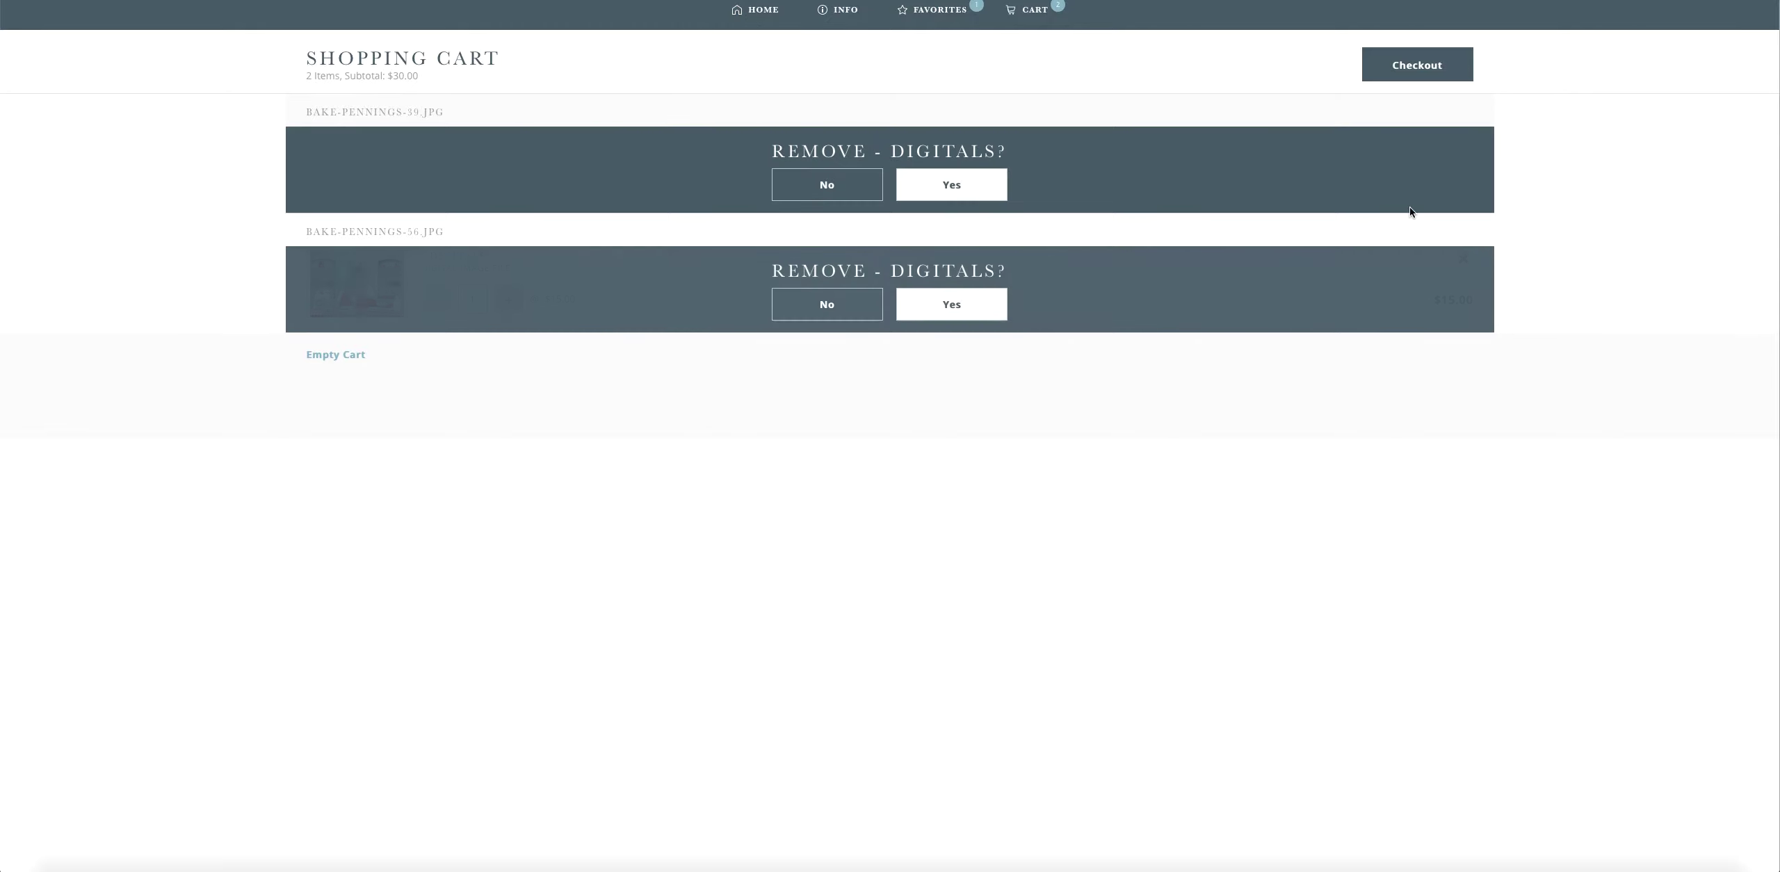
left_click(779, 14)
mouse_move(397, 359)
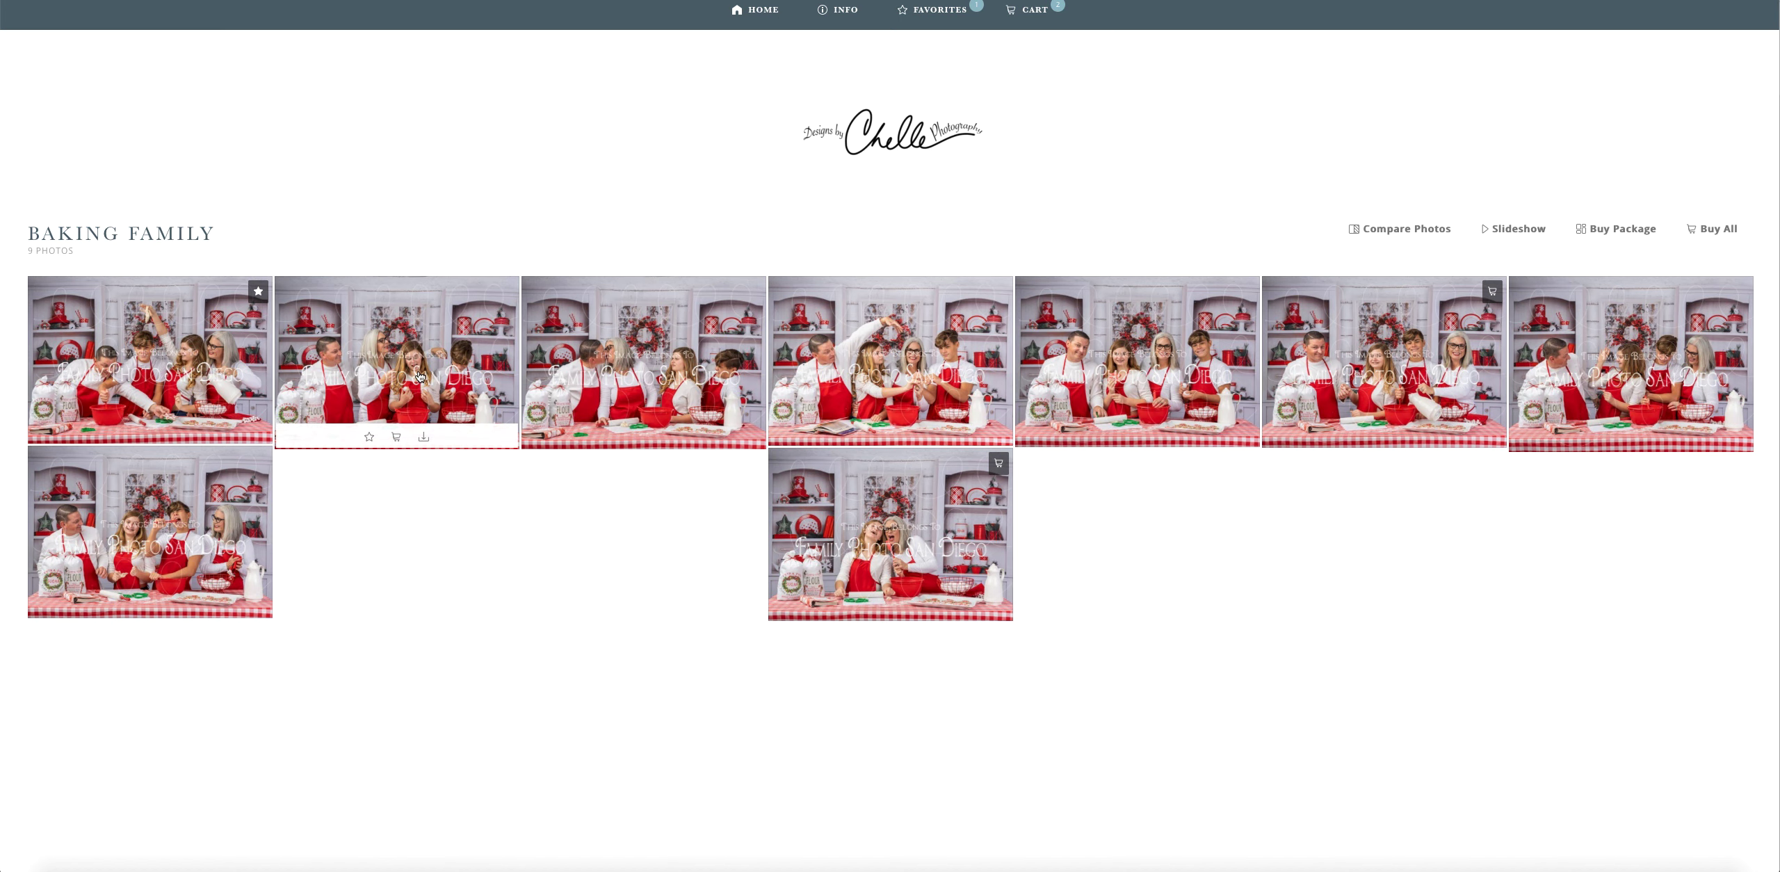
Step: Add two 2x3 wallet sets of the second photo to the cart
left_click(418, 375)
left_click(1456, 14)
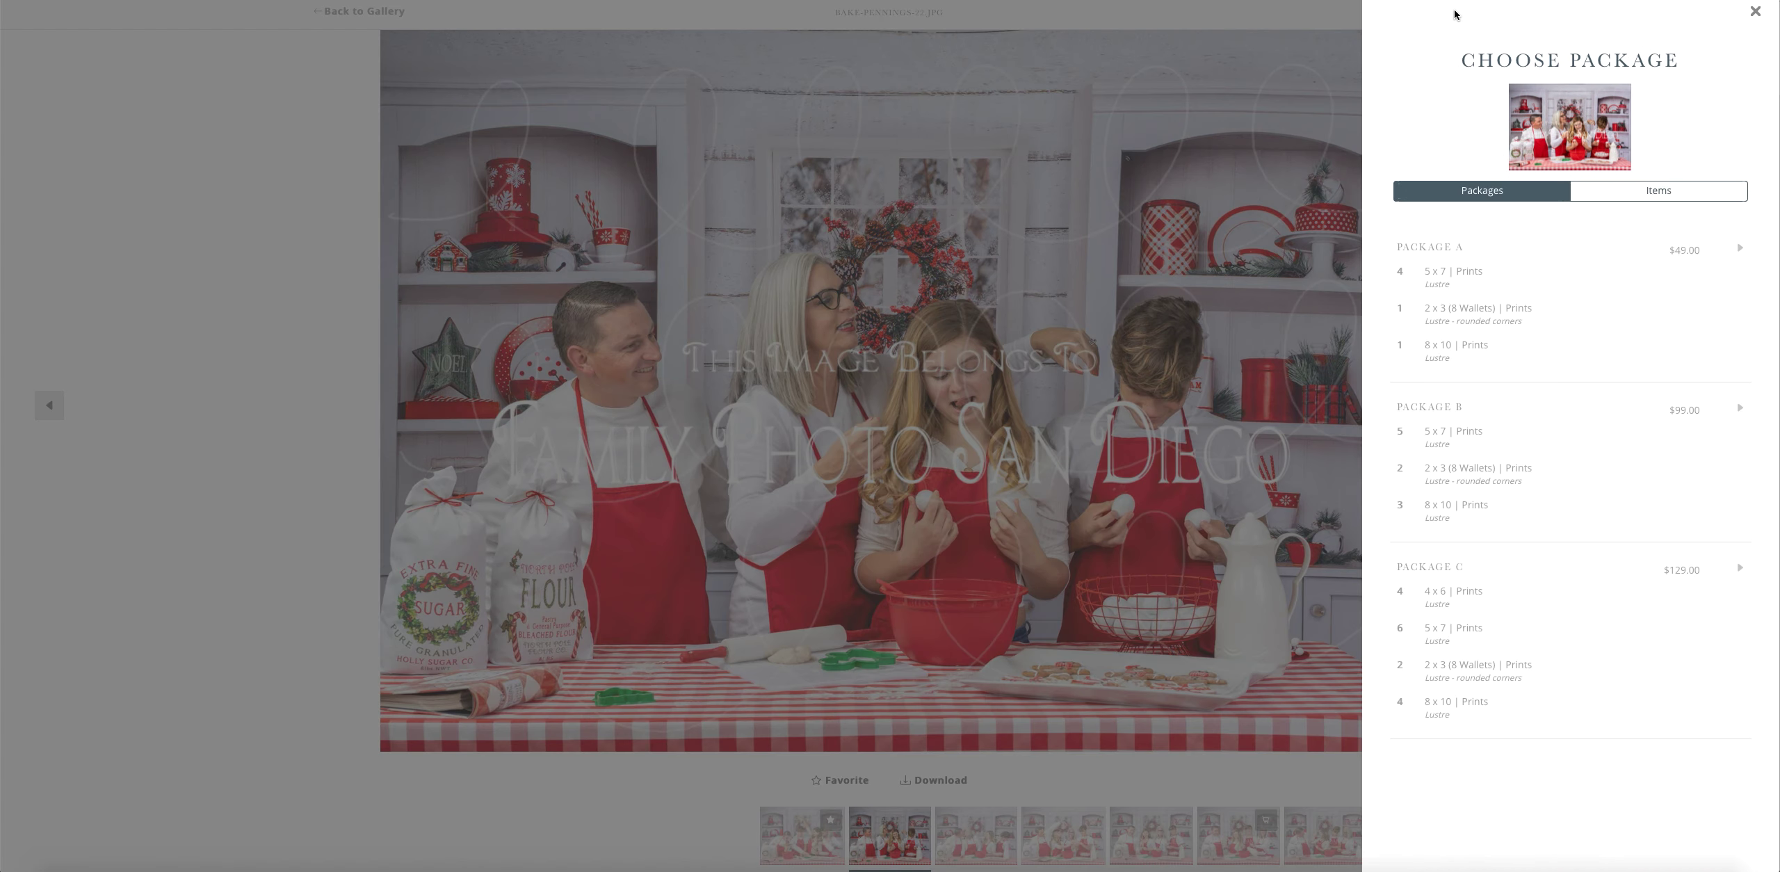
left_click(1657, 199)
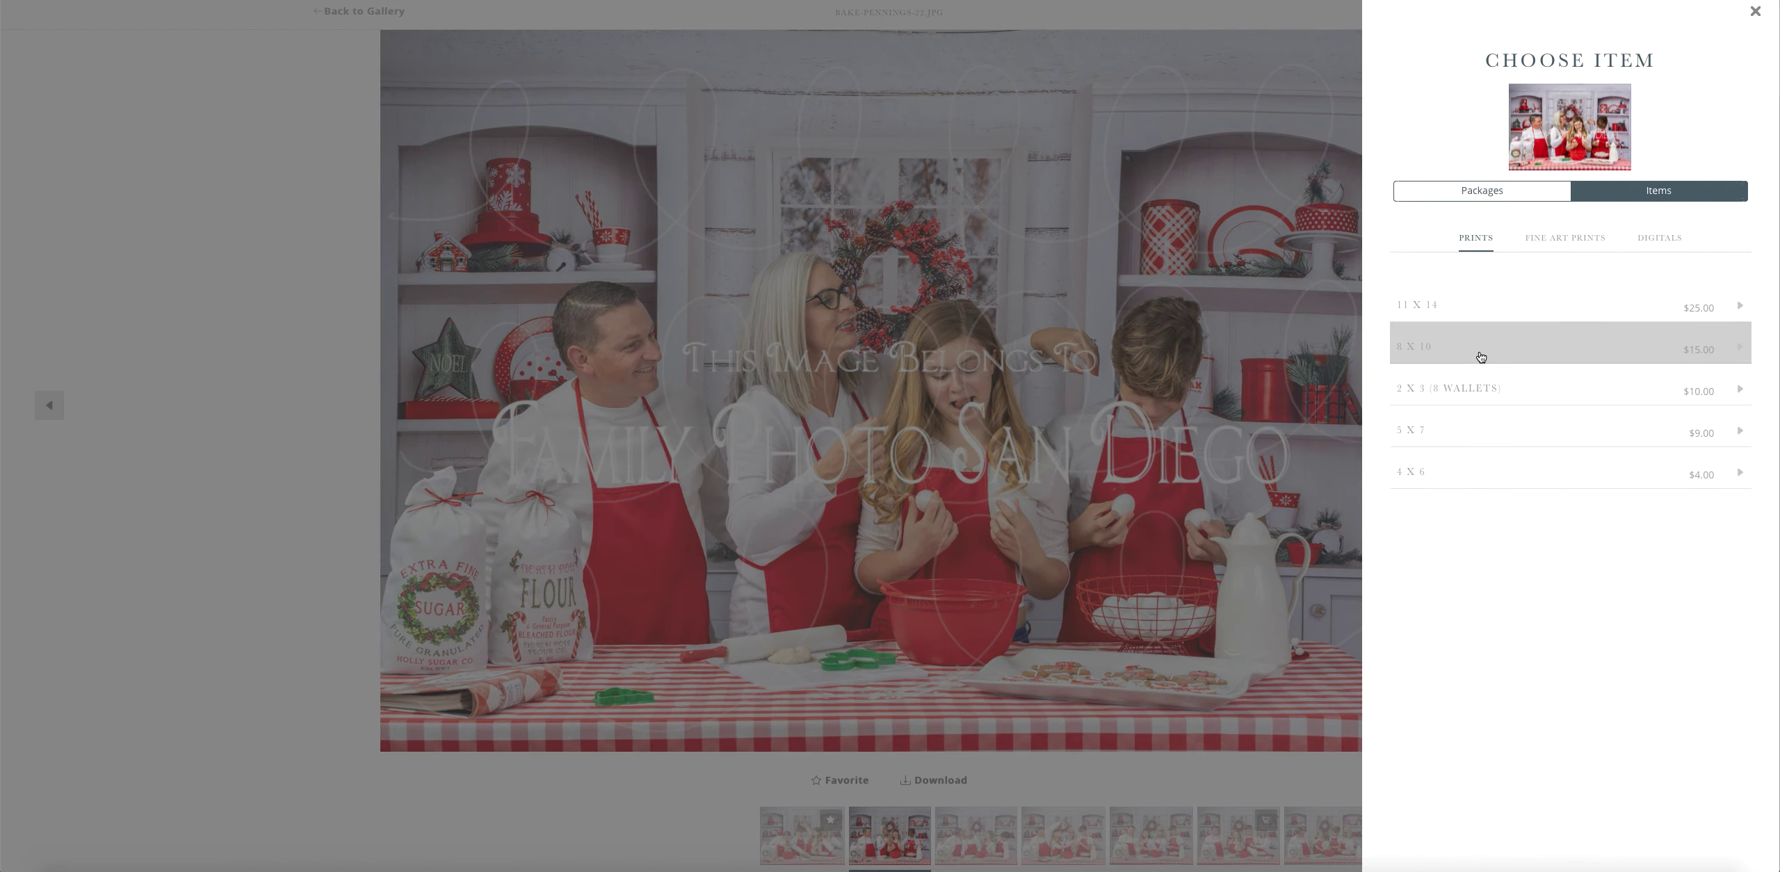
left_click(1487, 384)
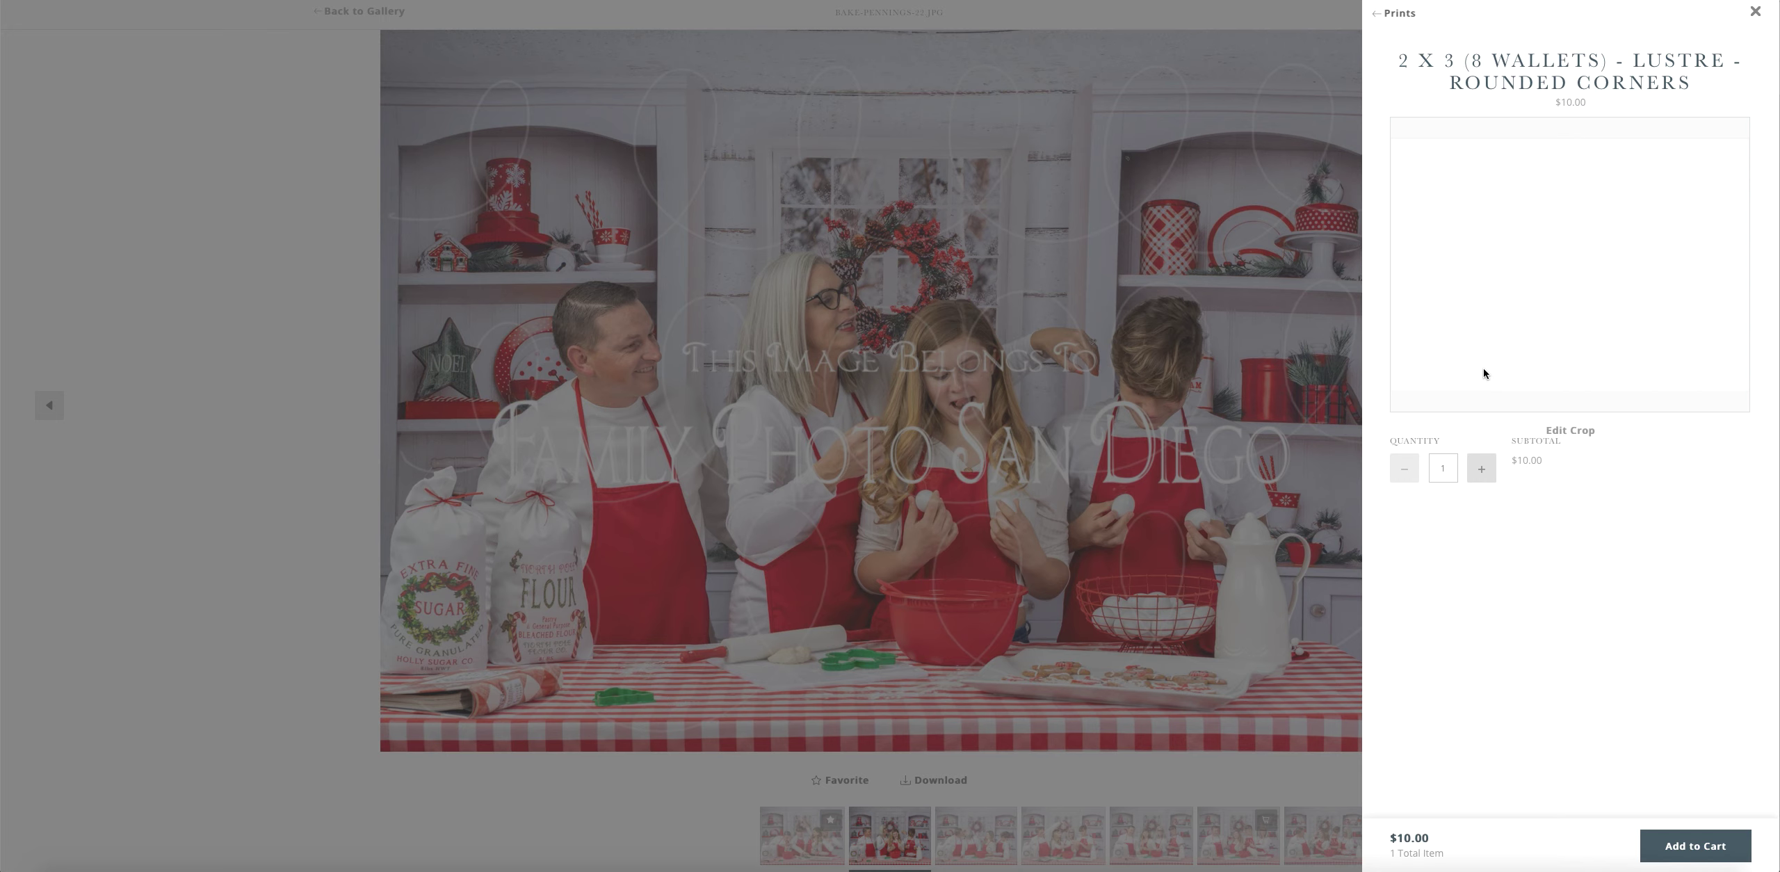
left_click(1483, 469)
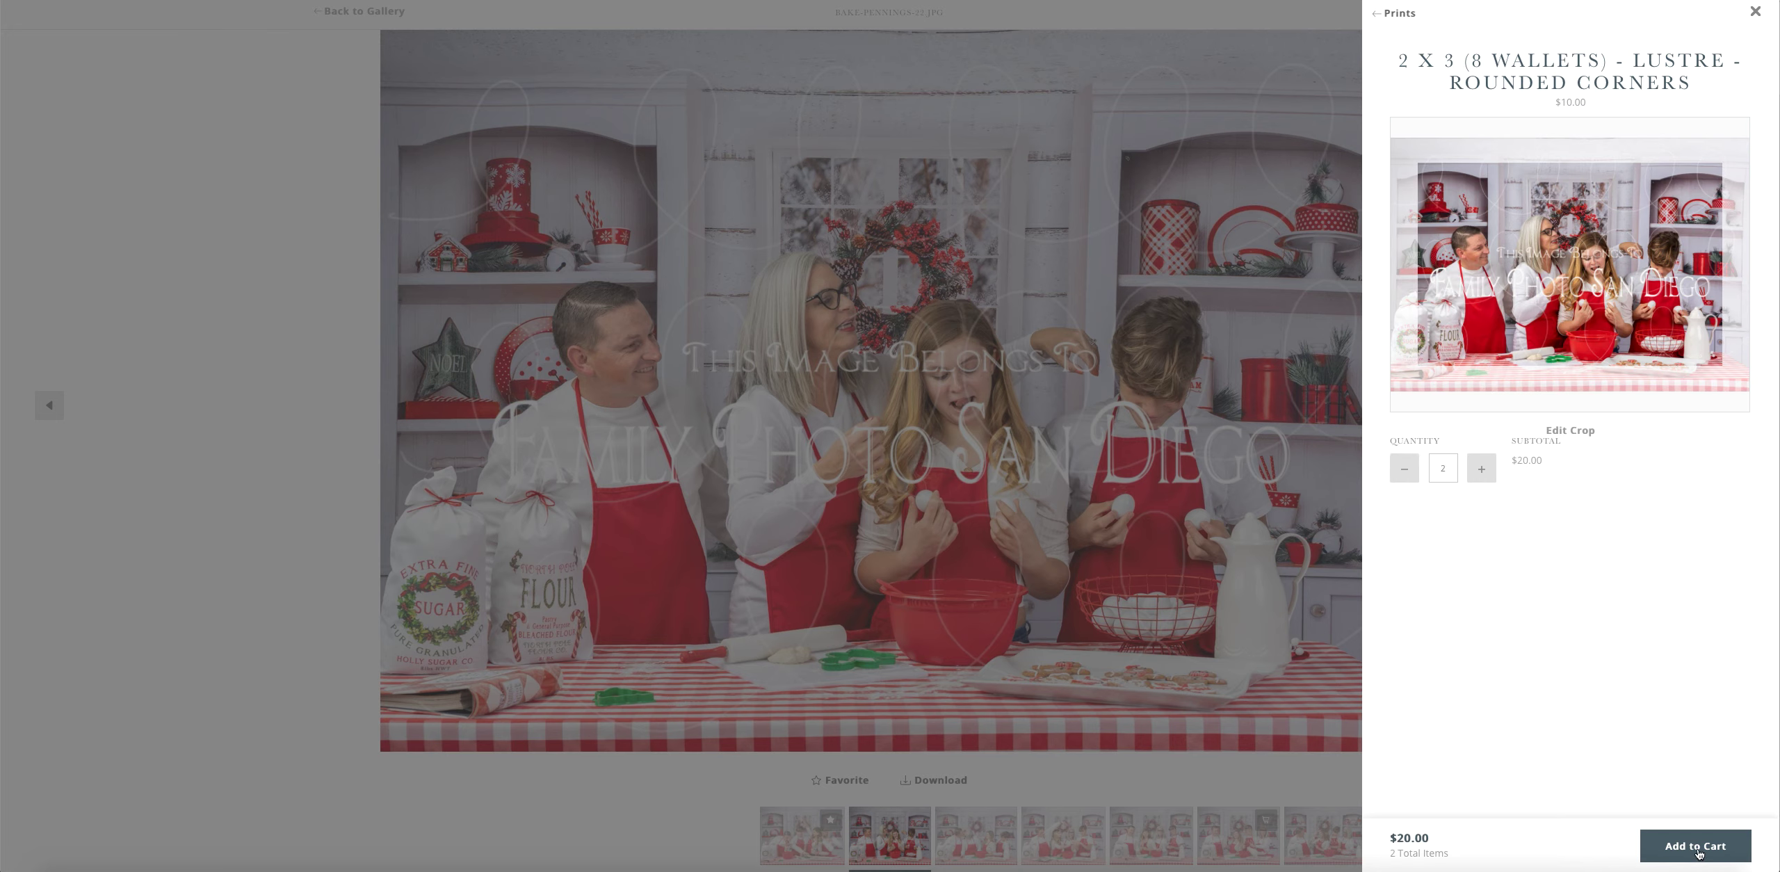
left_click(1698, 850)
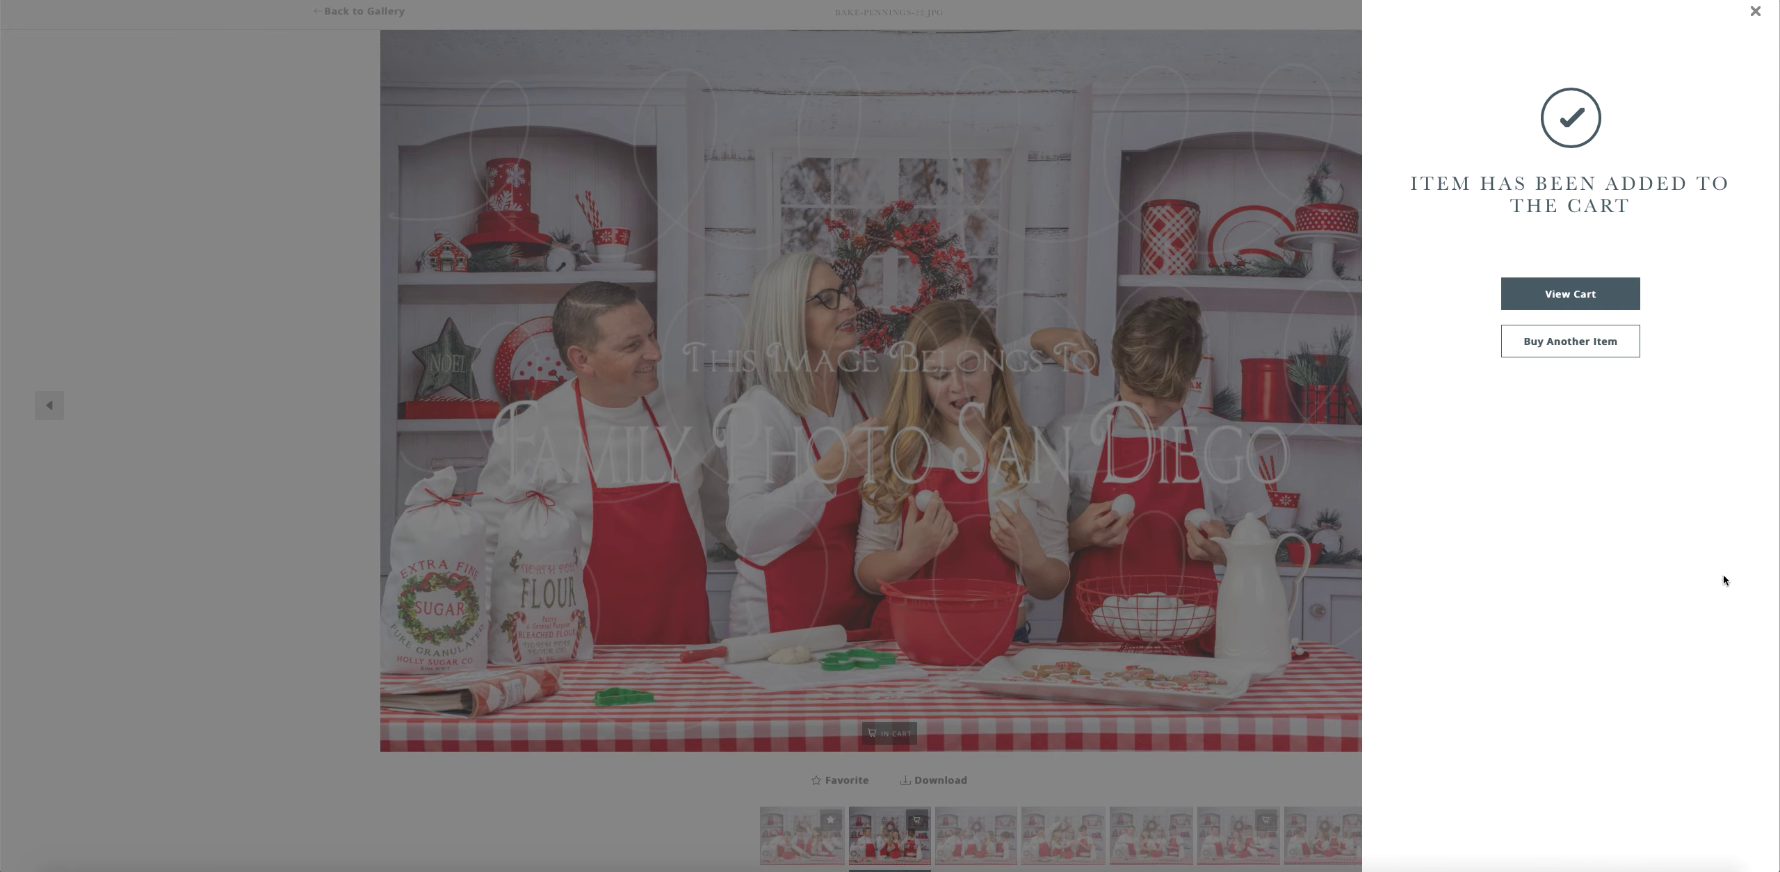
left_click(1756, 14)
Step: Choose the 8x10 lustre print for the family-of-four photo and raise its quantity
left_click(1259, 833)
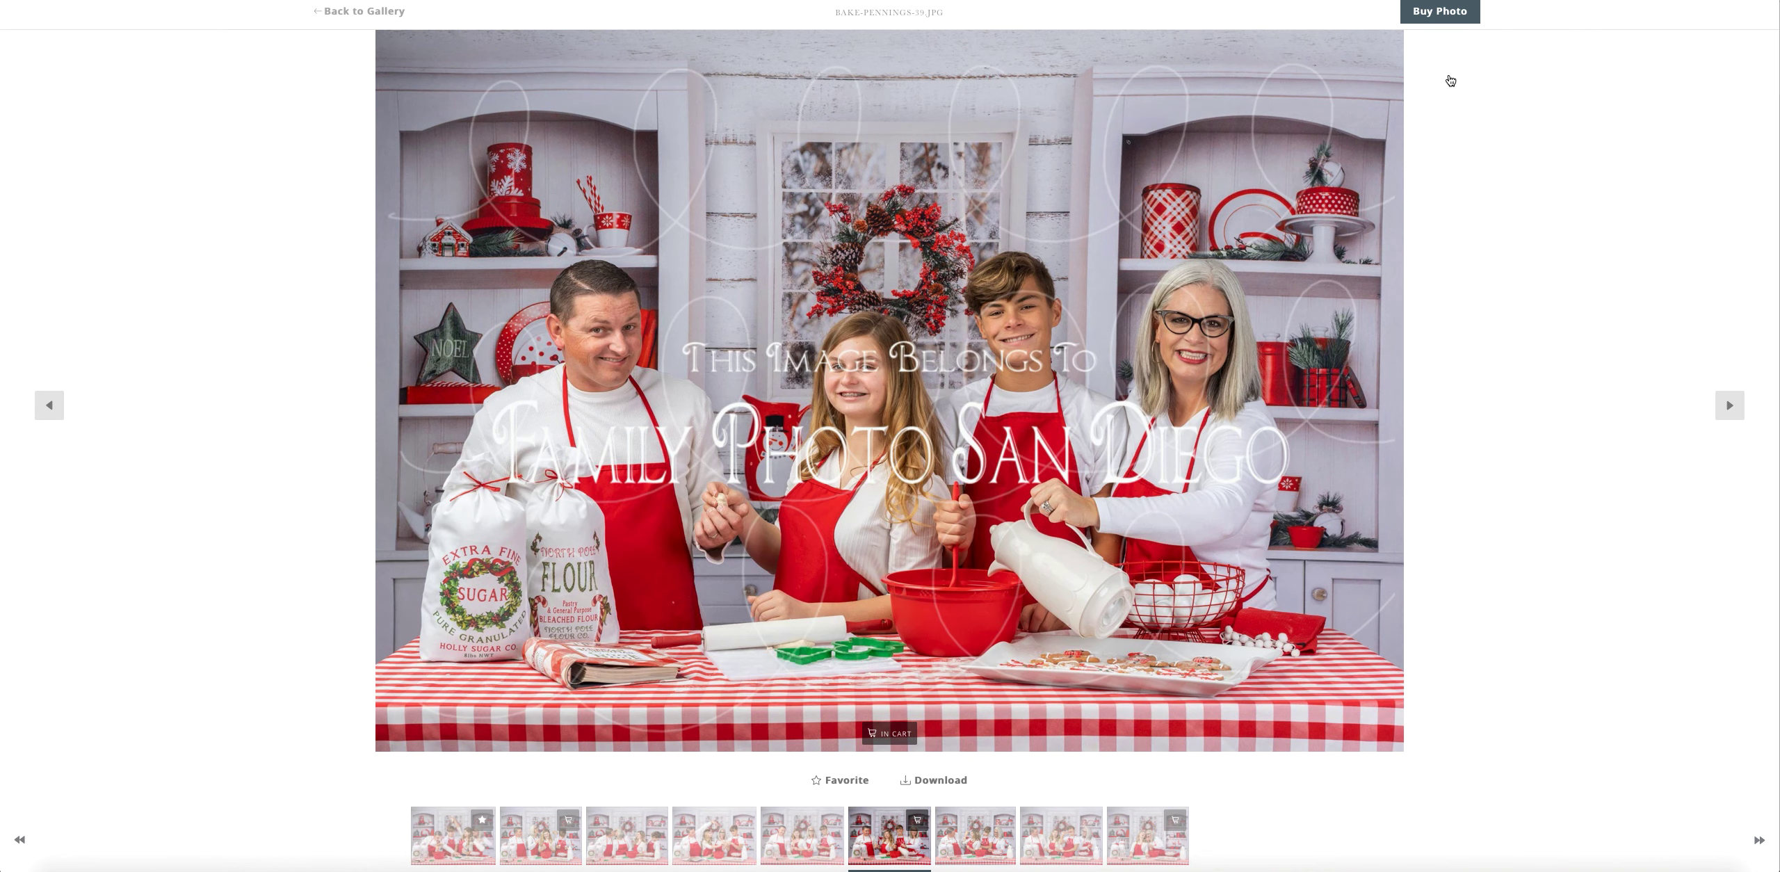
left_click(1452, 17)
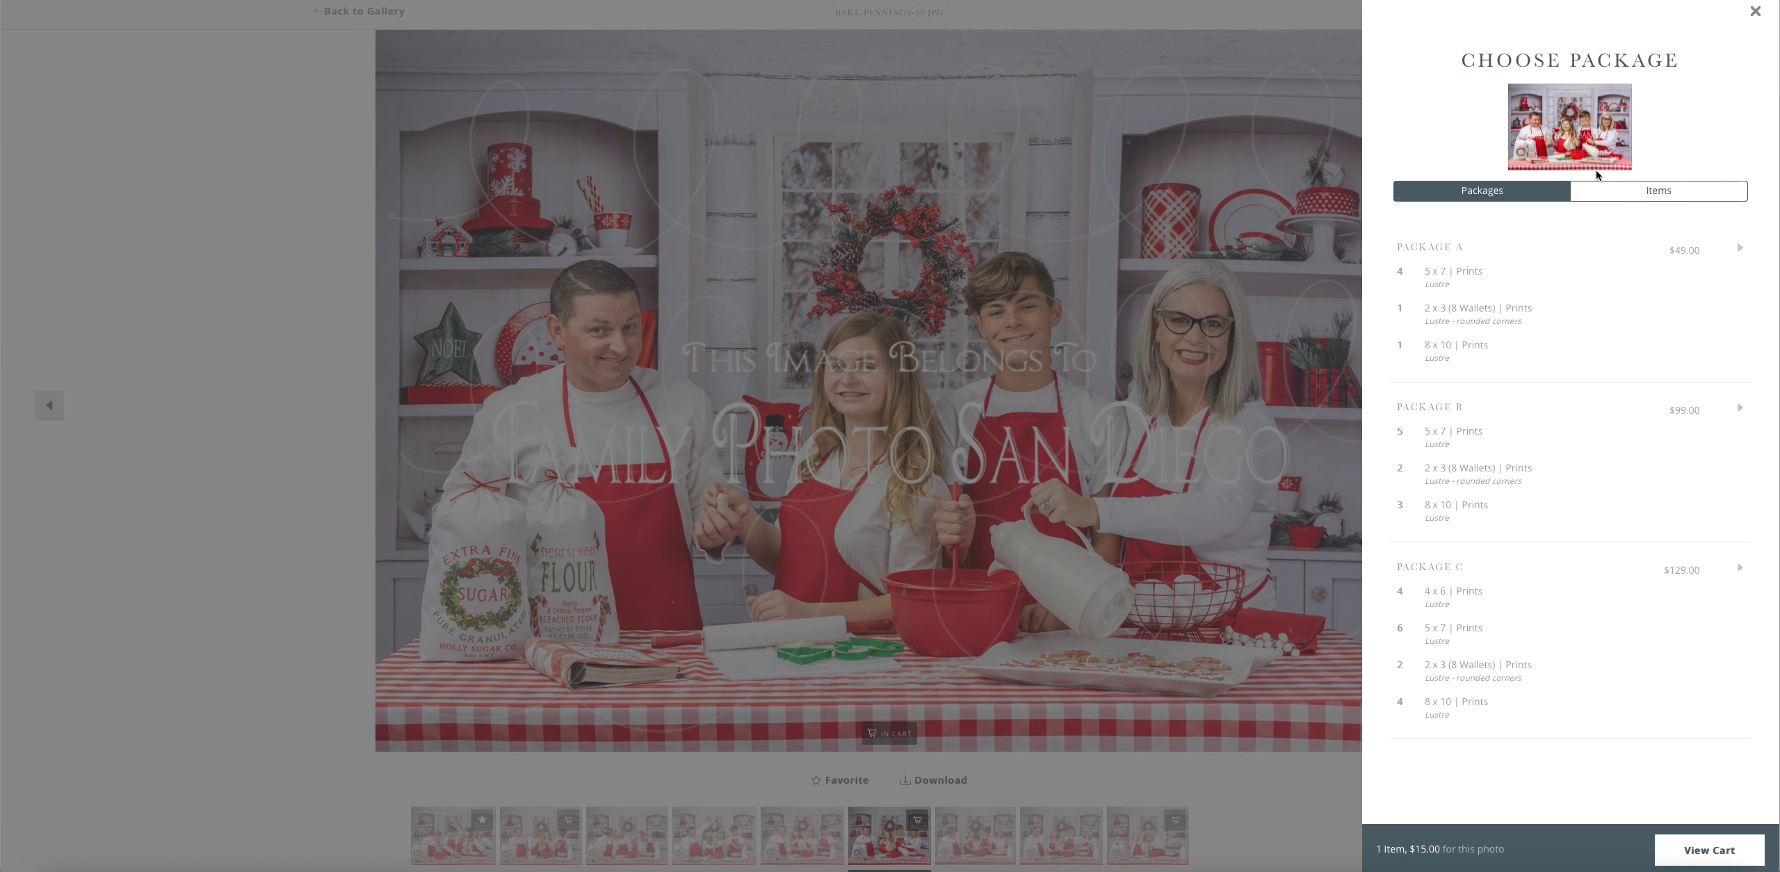
left_click(1618, 191)
left_click(1451, 345)
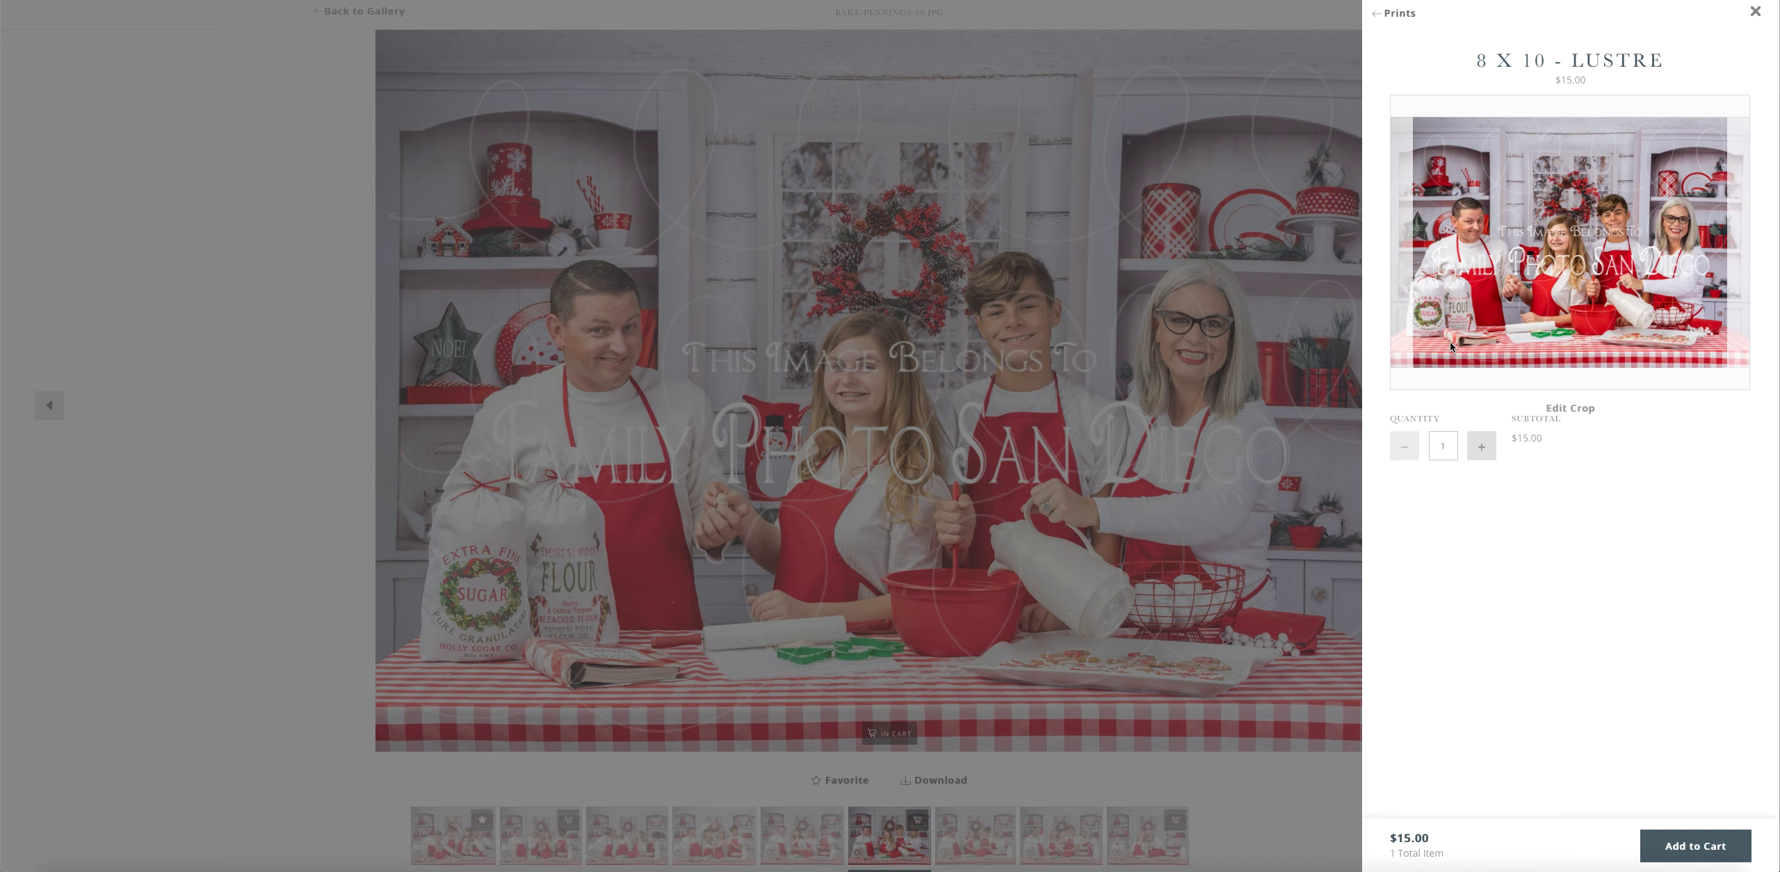
left_click(1477, 447)
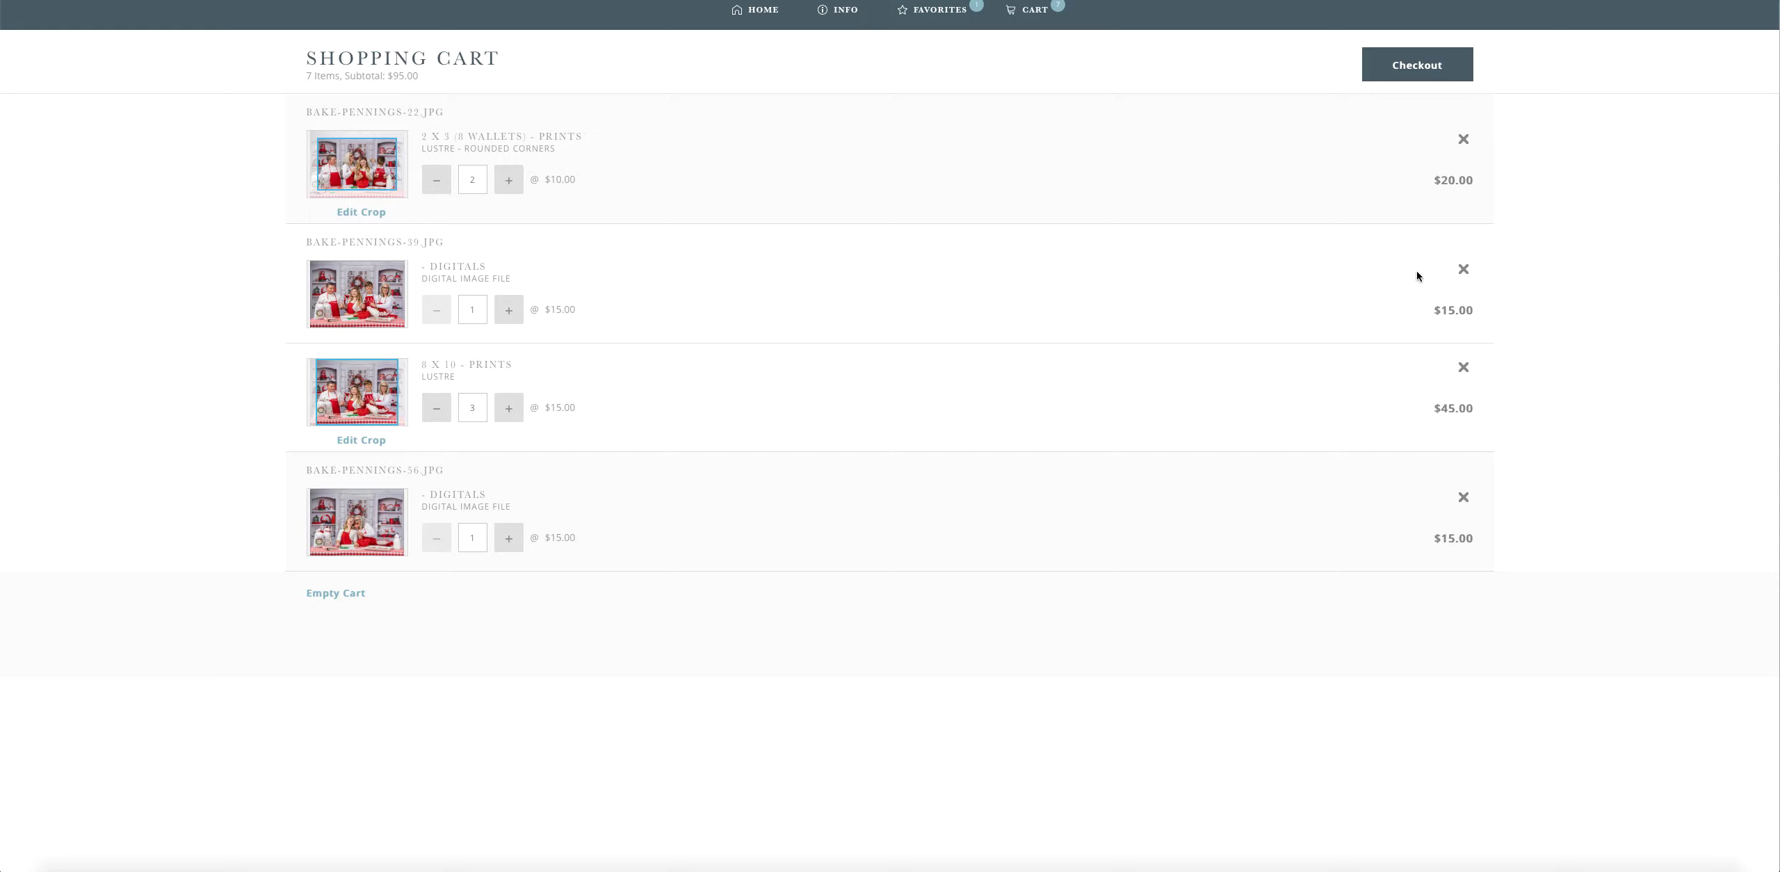
Step: Remove both digital files, leaving a $77.07 checkout for five print items
left_click(1463, 269)
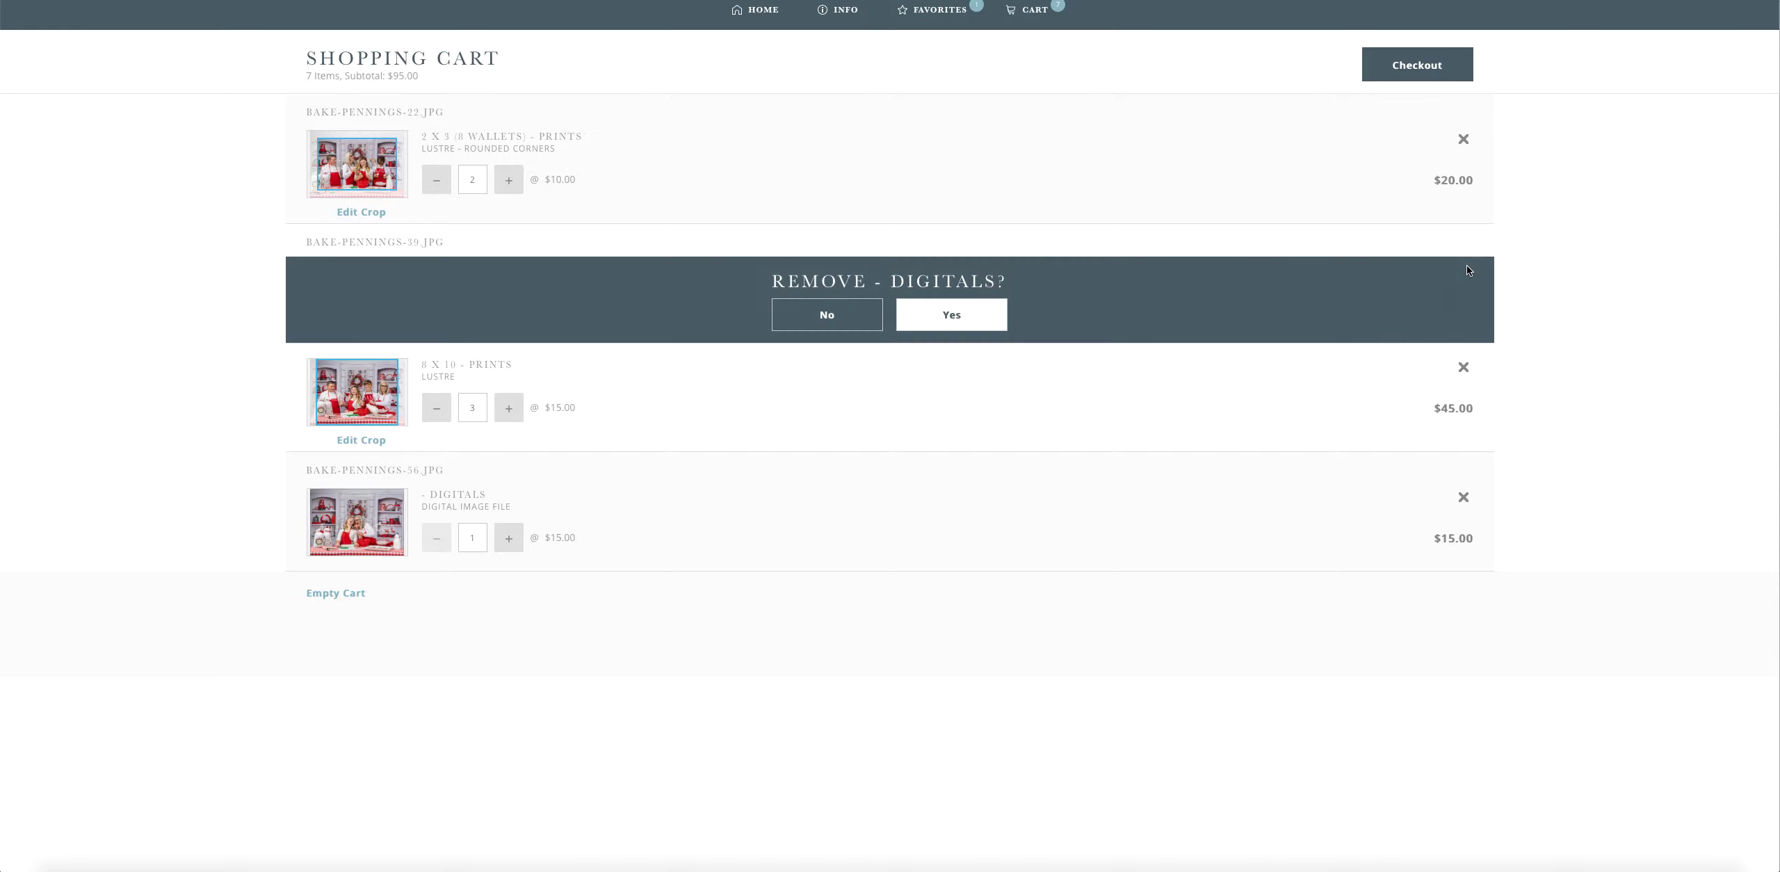
left_click(1463, 496)
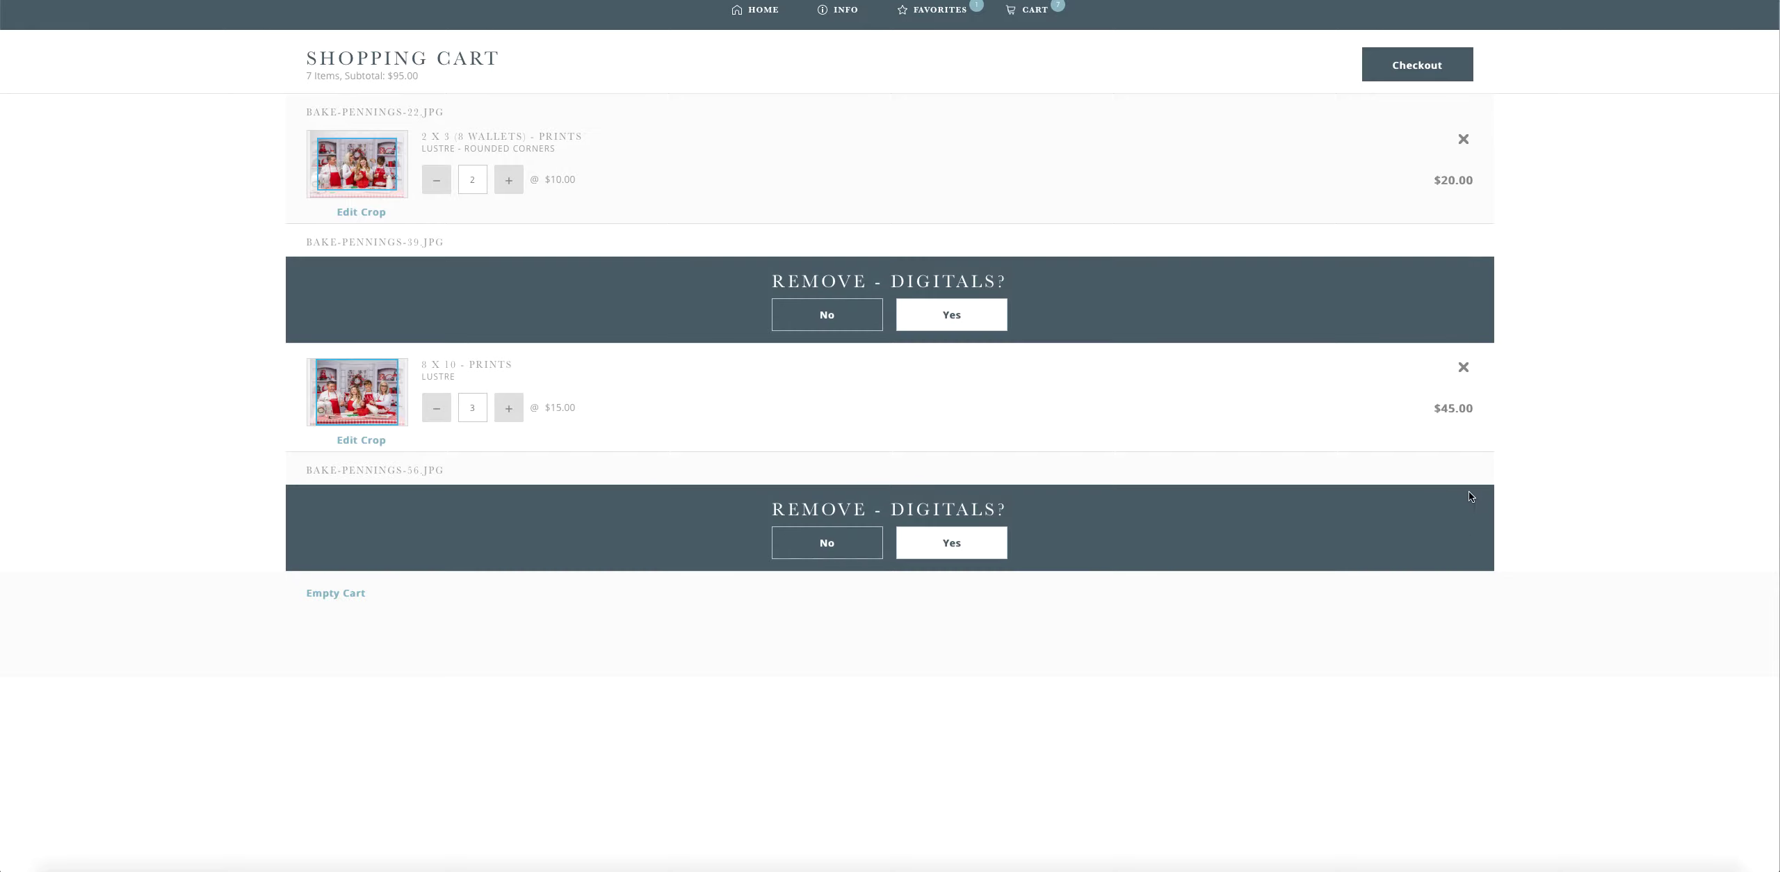
left_click(945, 317)
left_click(941, 447)
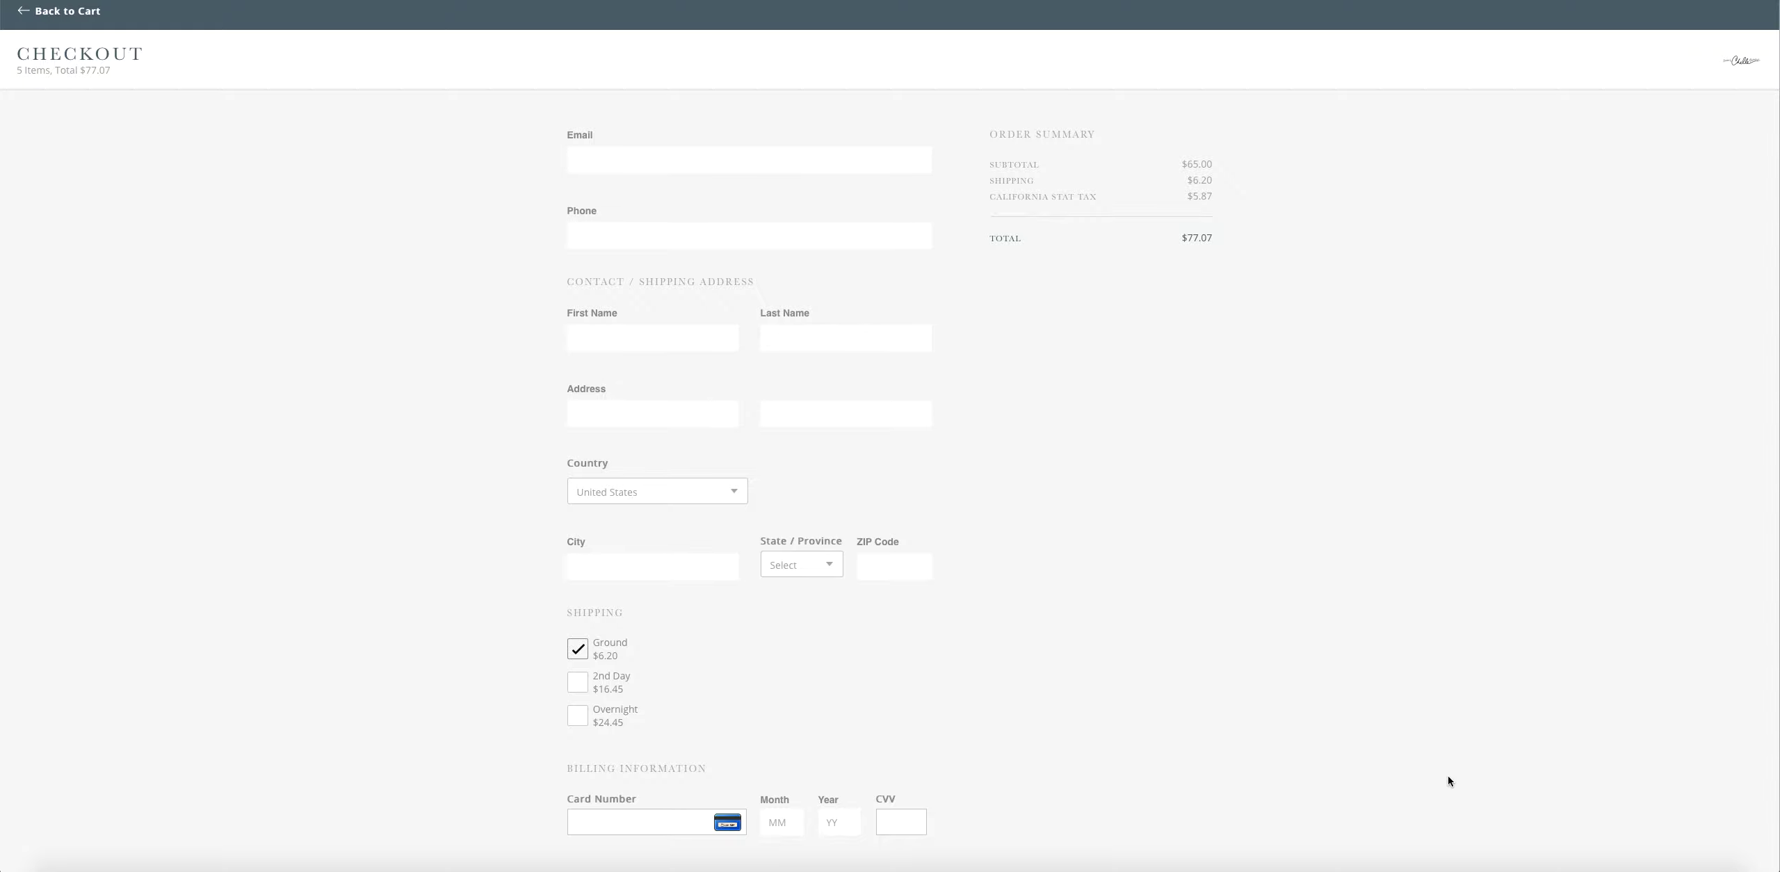
right_click(1367, 857)
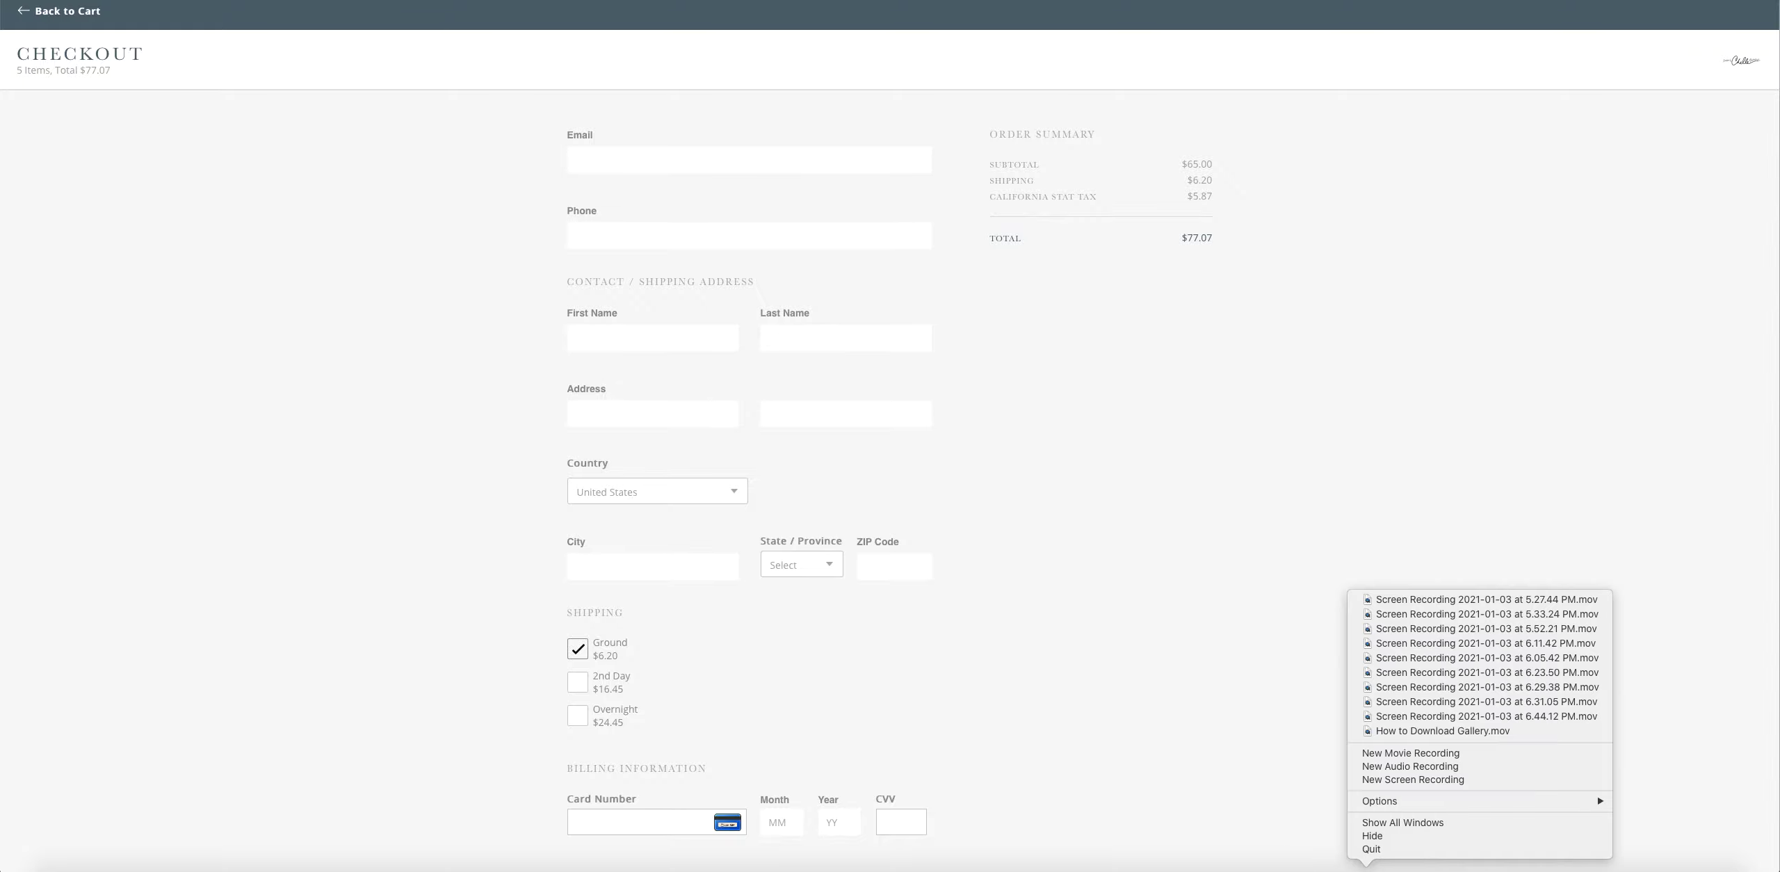
left_click(1415, 778)
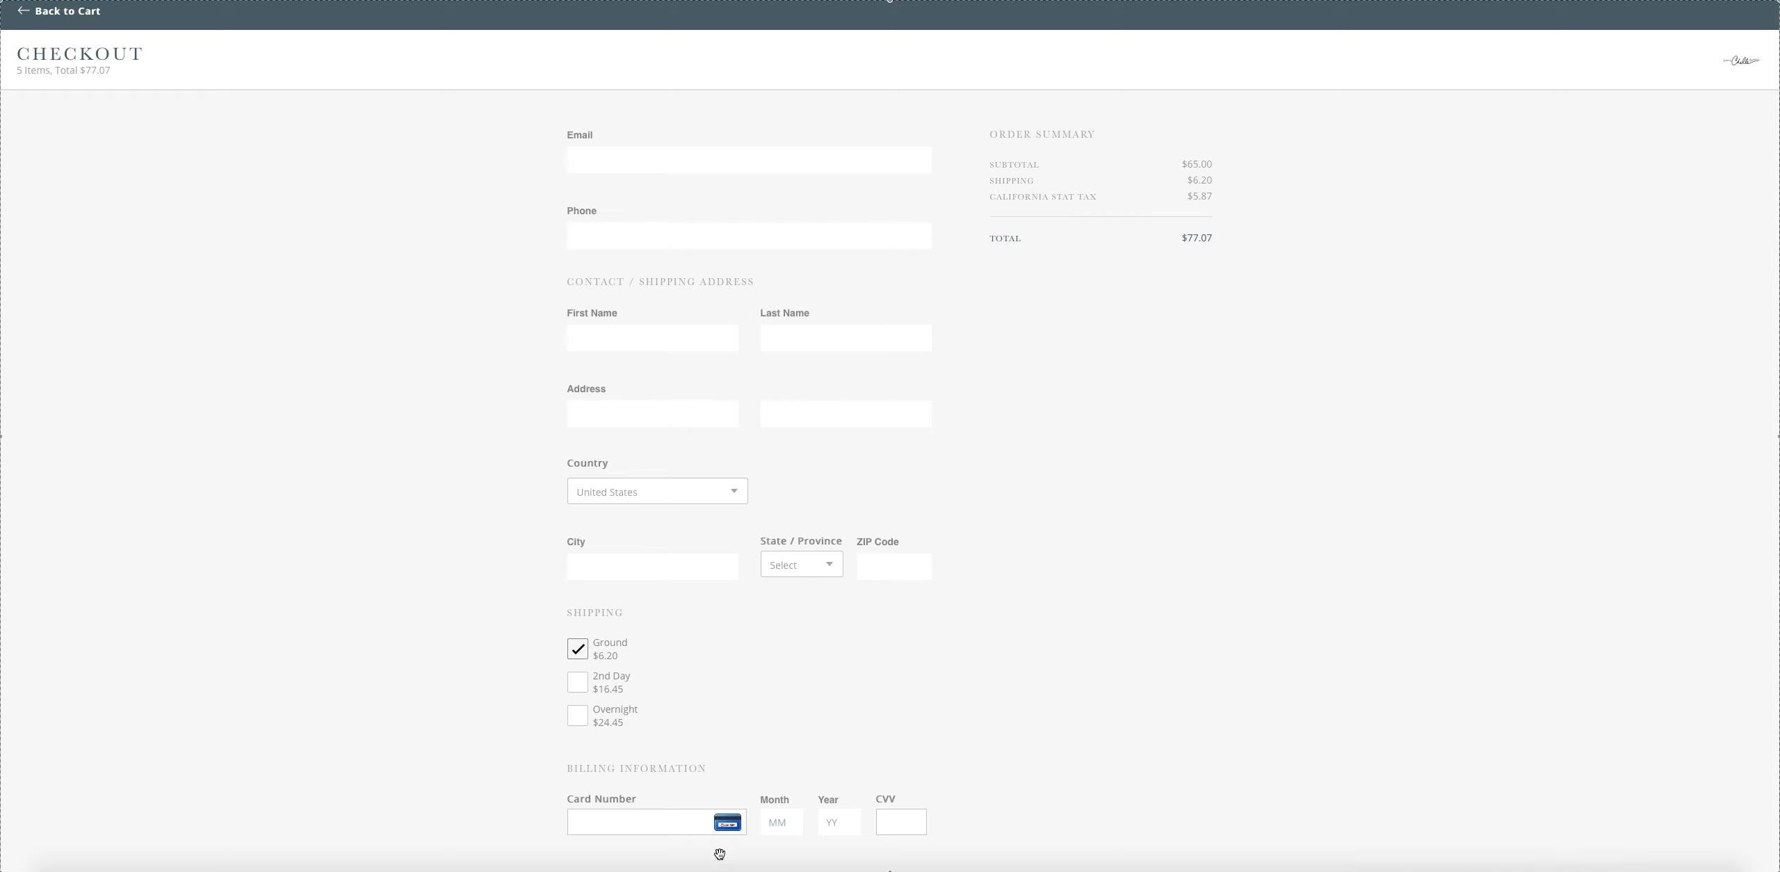